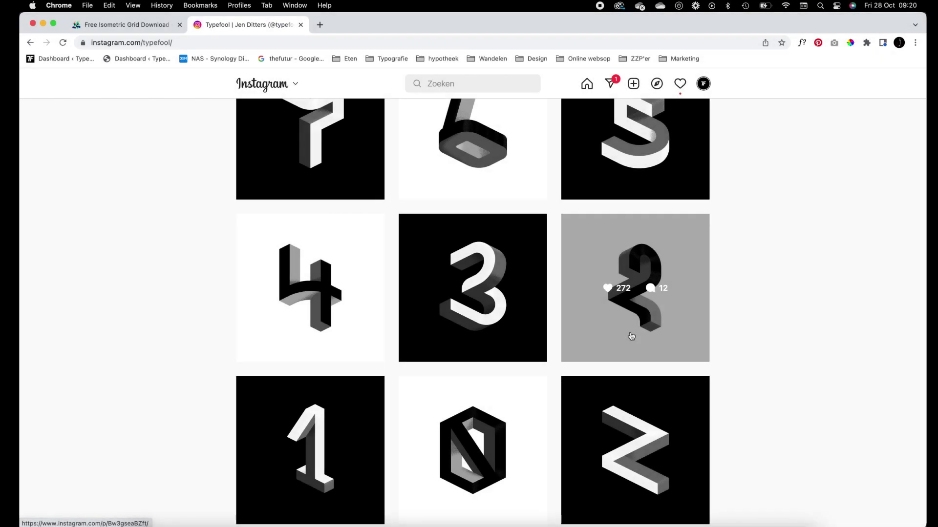
- Browse the Instagram feed and study the number 4 reference post
left_click(336, 295)
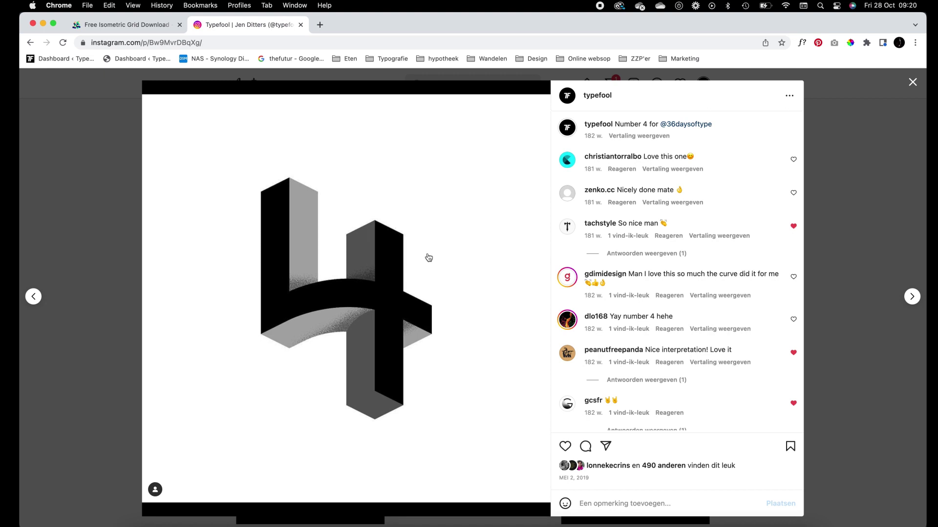
left_click(911, 83)
scroll(764, 249, "down", 10)
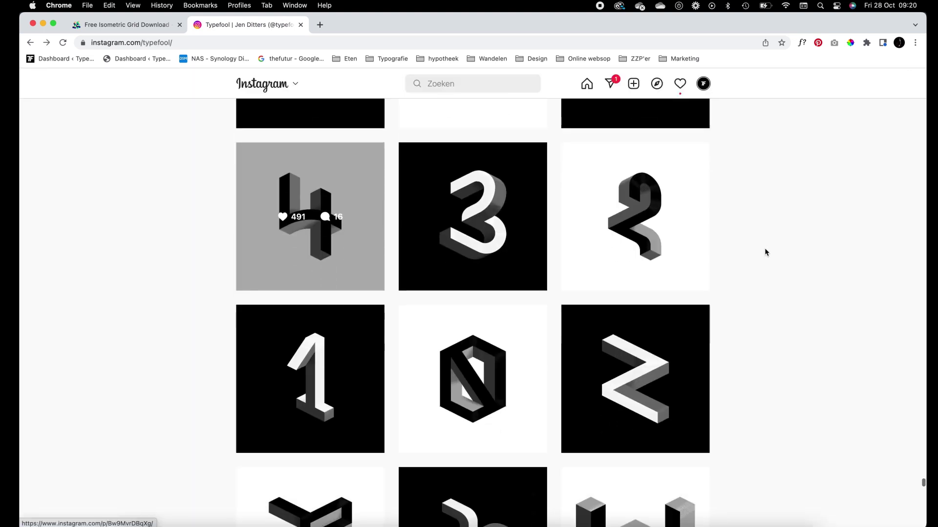
scroll(765, 250, "down", 4)
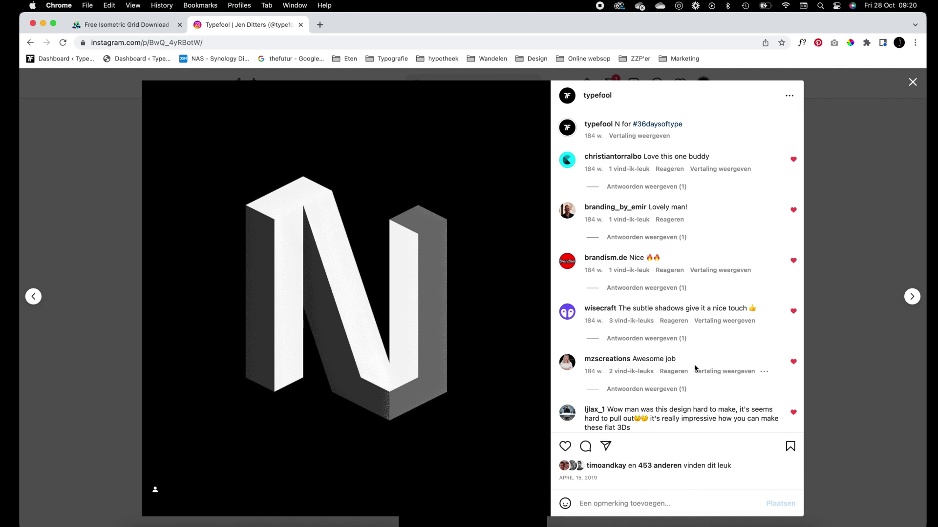
left_click(873, 129)
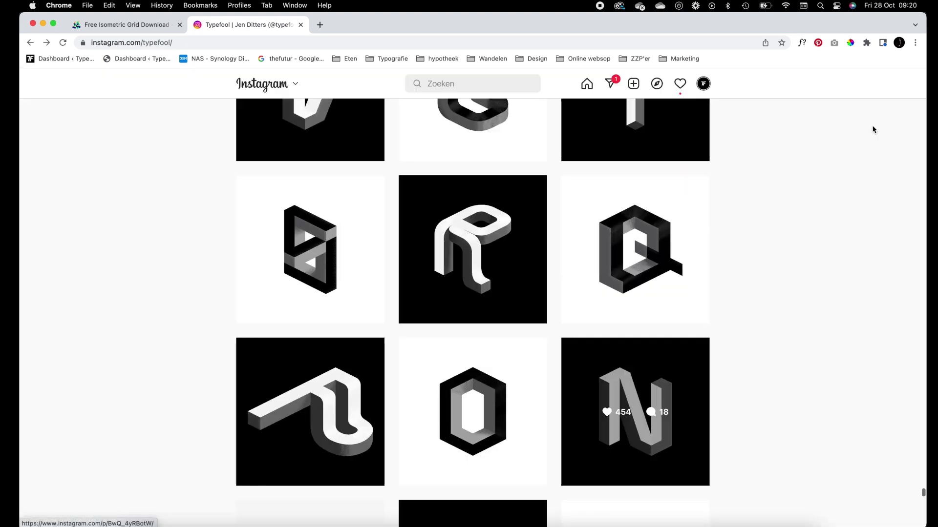
scroll(874, 129, "down", 1)
scroll(874, 130, "down", 10)
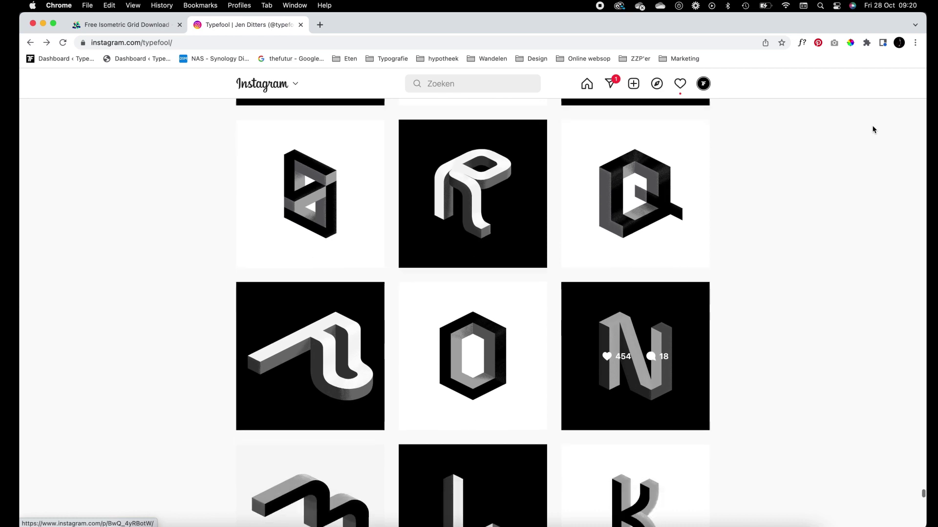
scroll(874, 129, "down", 4)
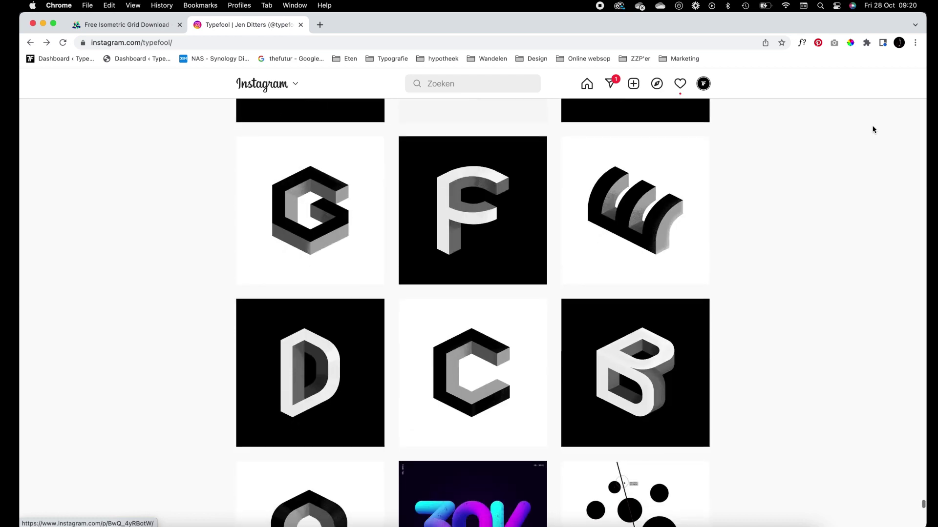
scroll(874, 129, "up", 3)
scroll(873, 129, "down", 5)
scroll(873, 130, "up", 6)
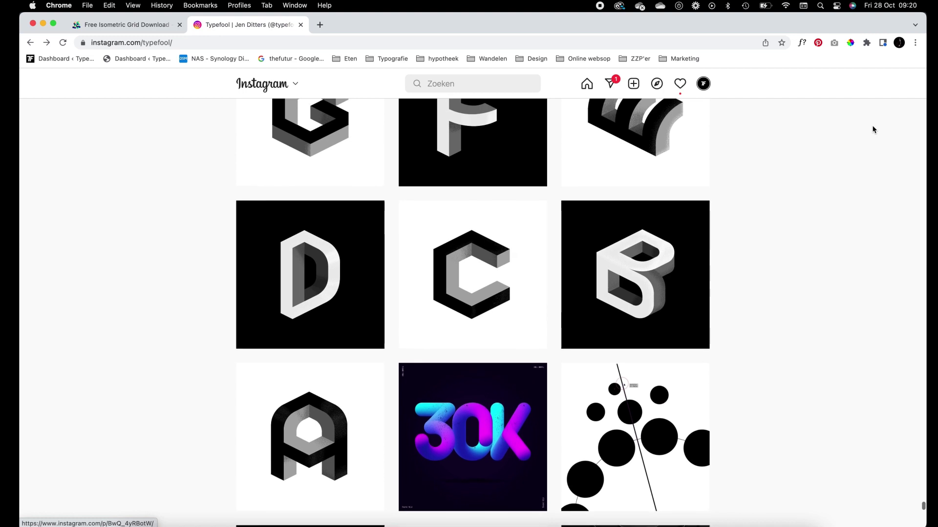
scroll(873, 130, "up", 9)
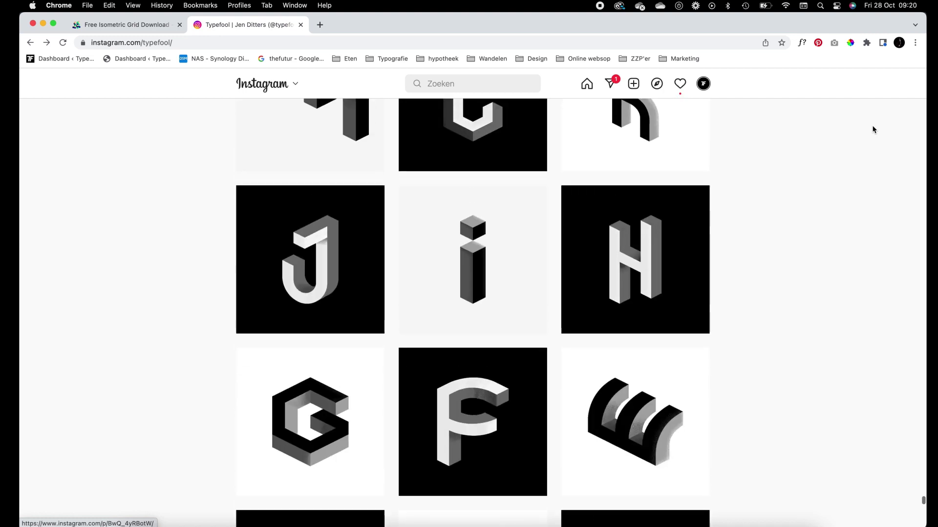
scroll(873, 130, "up", 15)
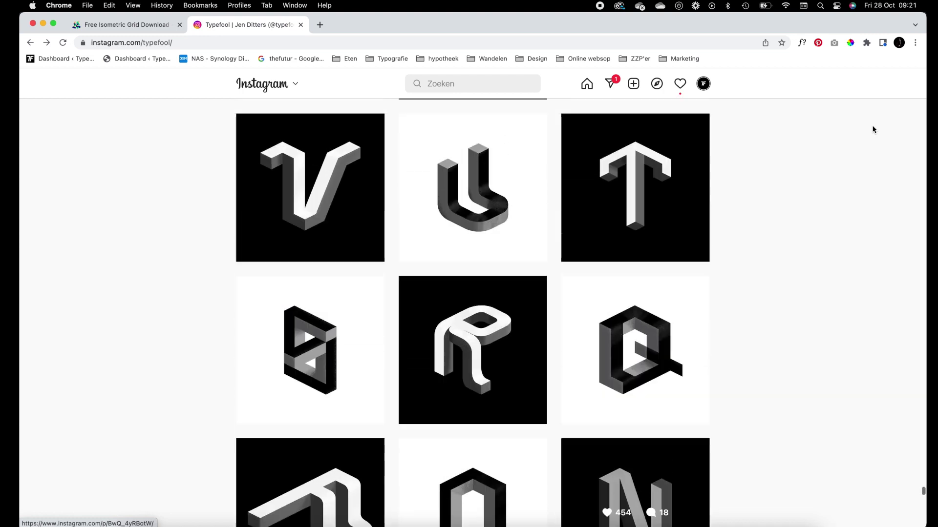
left_click(362, 439)
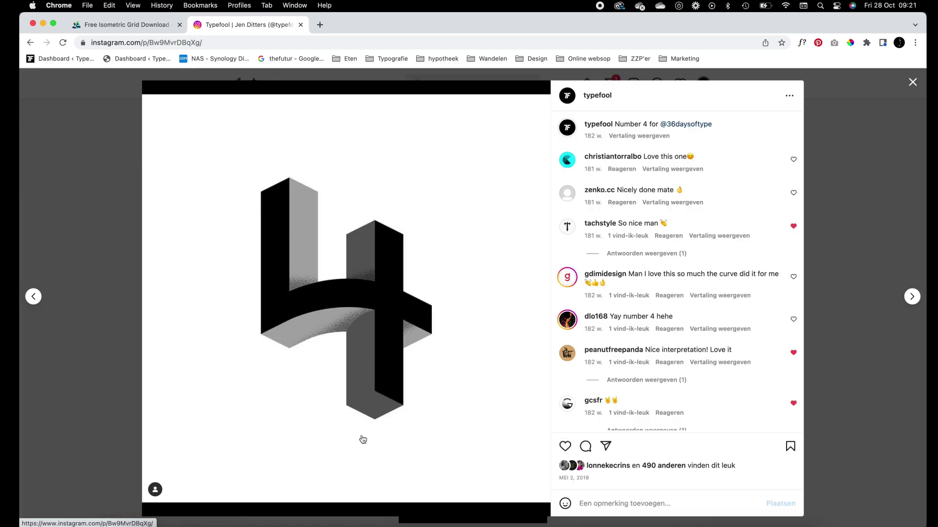
left_click(912, 89)
scroll(498, 415, "down", 3)
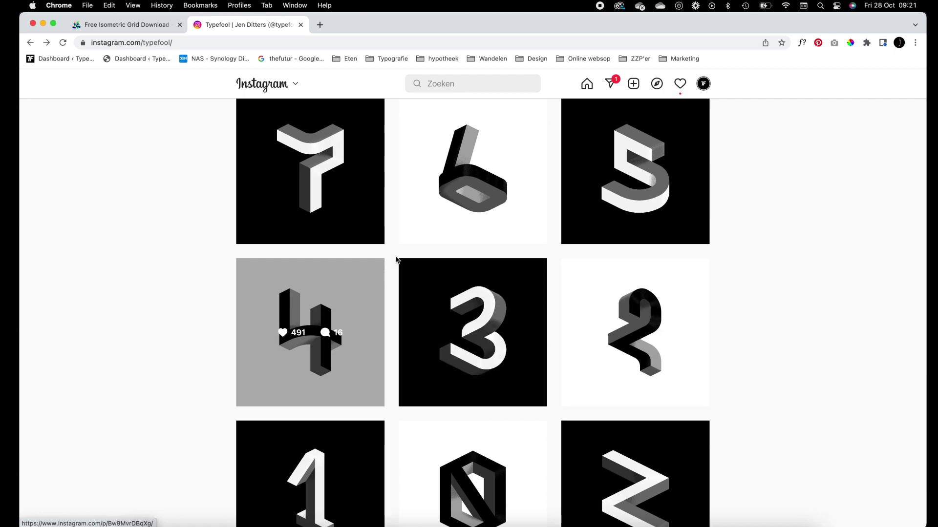
- Go to the Free Isometric Grid Download page, then back to the Illustrator grid document
left_click(126, 28)
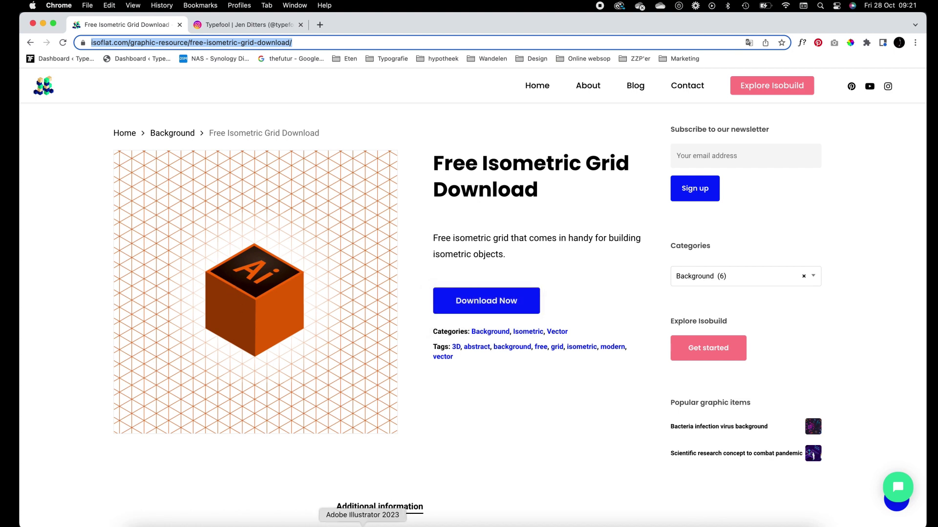
left_click(362, 525)
left_click(186, 107)
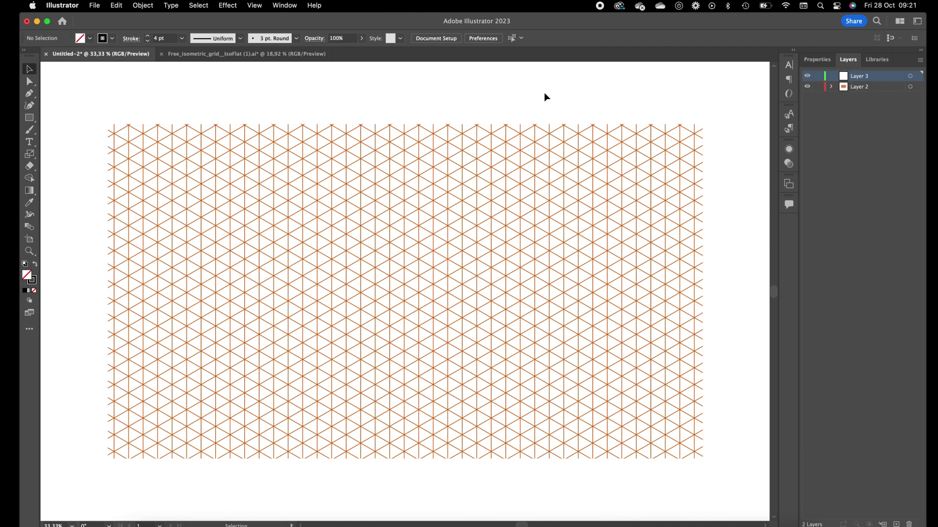
- Select the isometric grid clip group and release its clipping mask
left_click_drag(532, 88, 421, 150)
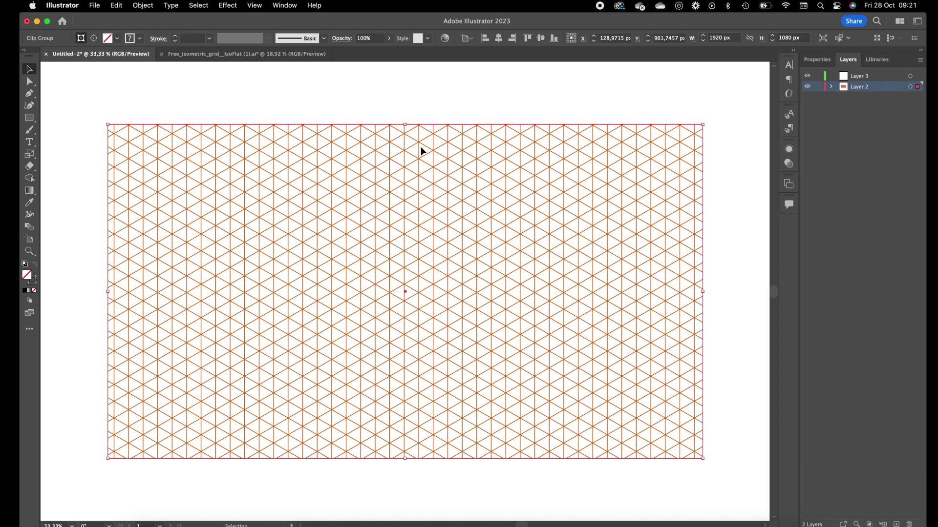
left_click(273, 97)
left_click_drag(279, 90, 376, 165)
right_click(376, 165)
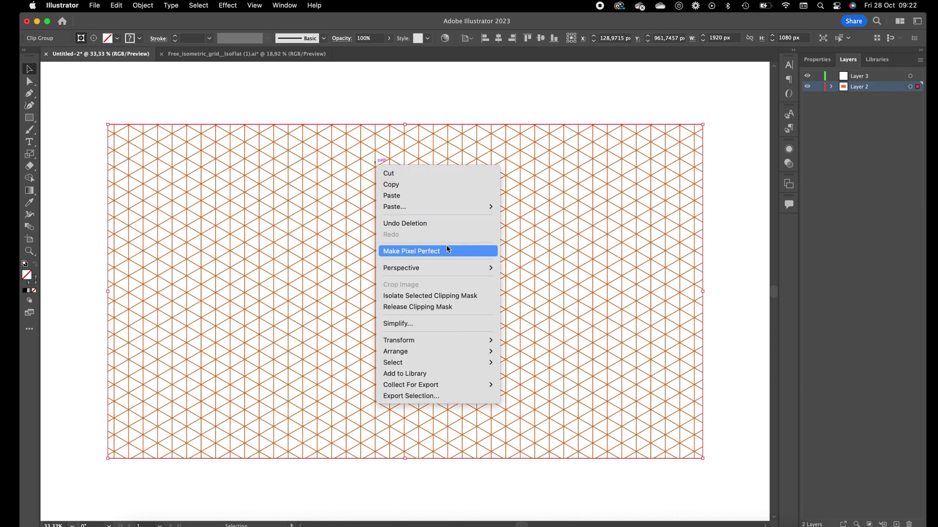
left_click(452, 307)
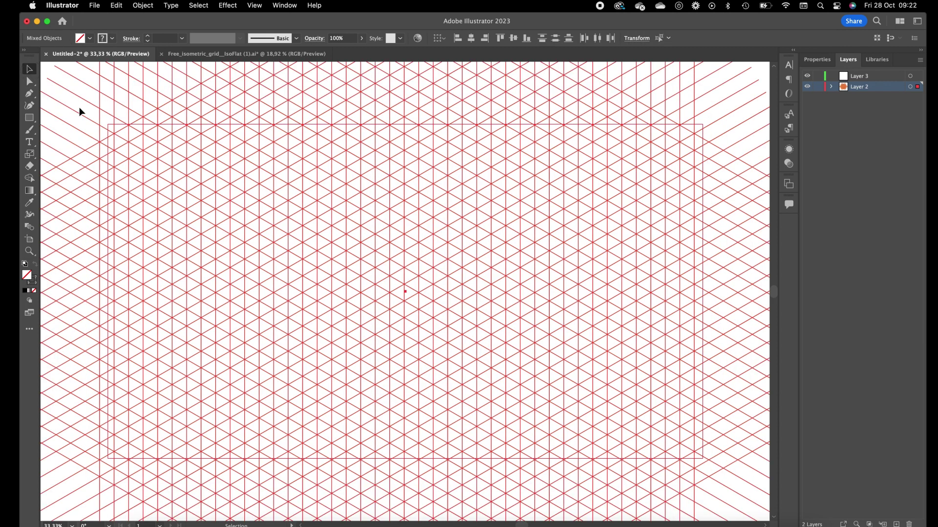
- Select the entire released grid and convert it with View > Guides > Make Guides
left_click(115, 130)
left_click(114, 125)
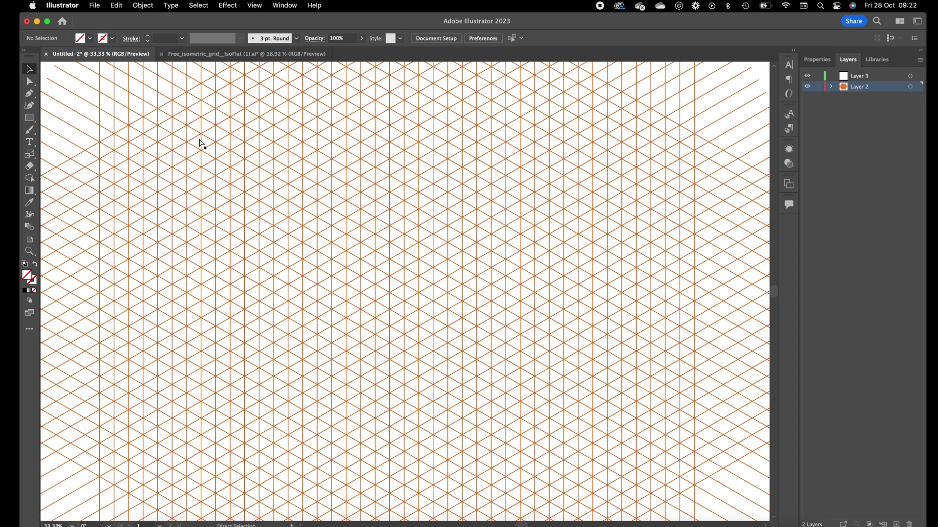
key("super+minus")
key("super+minus")
left_click_drag(200, 139, 646, 490)
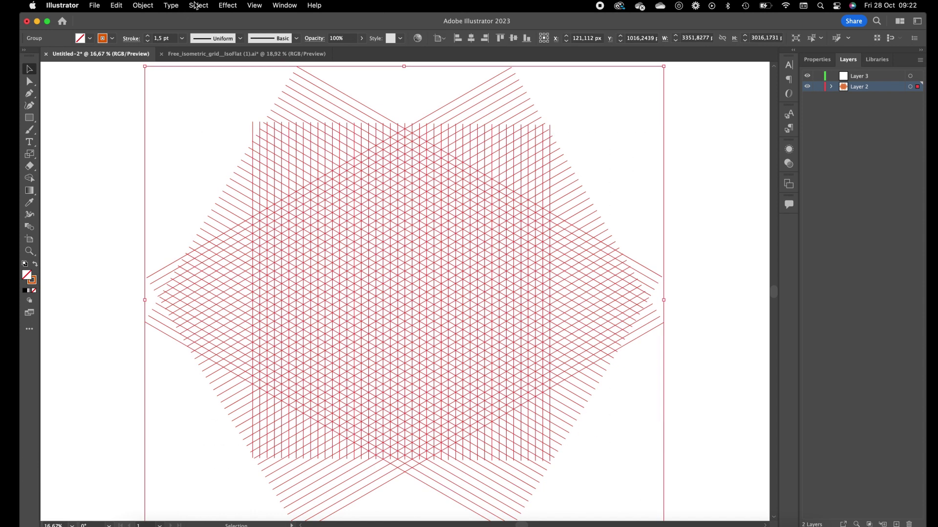
left_click(253, 4)
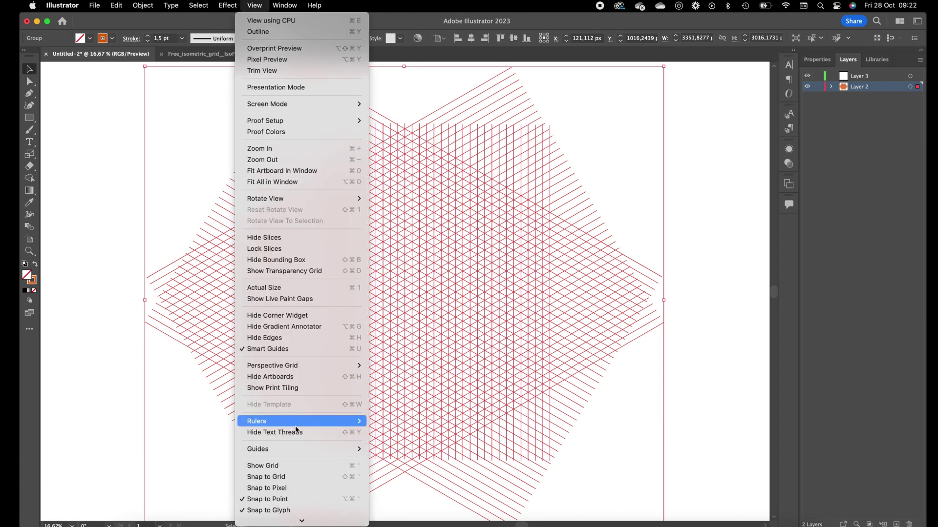
mouse_move(345, 447)
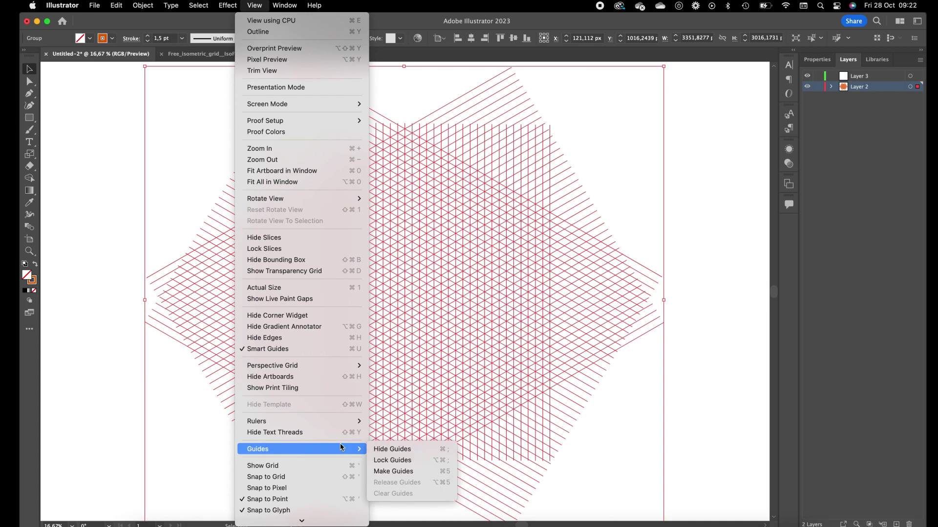
left_click(389, 471)
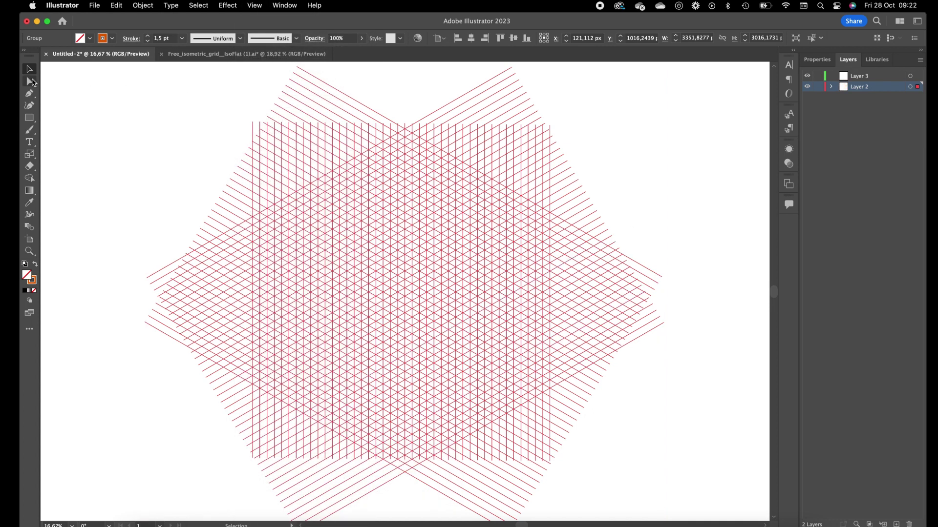
- Zoom in on the guide grid, check the number 4 reference, and pick the Pen tool
key("super+equal")
key("super+equal")
key("super+equal")
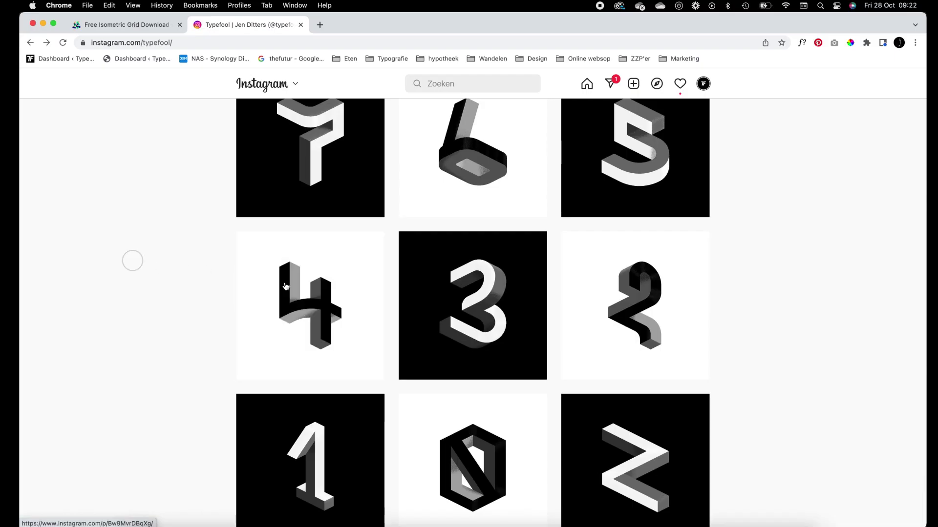
left_click(312, 290)
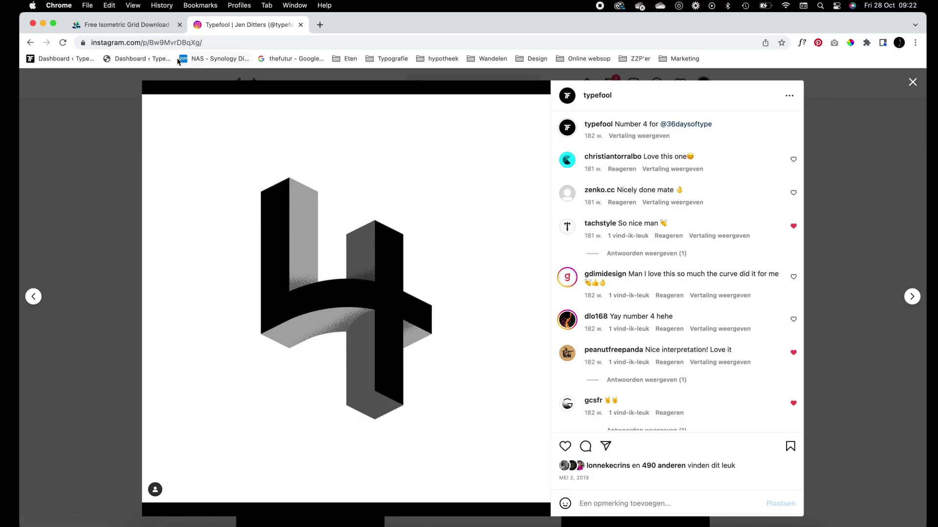
key("super+Tab")
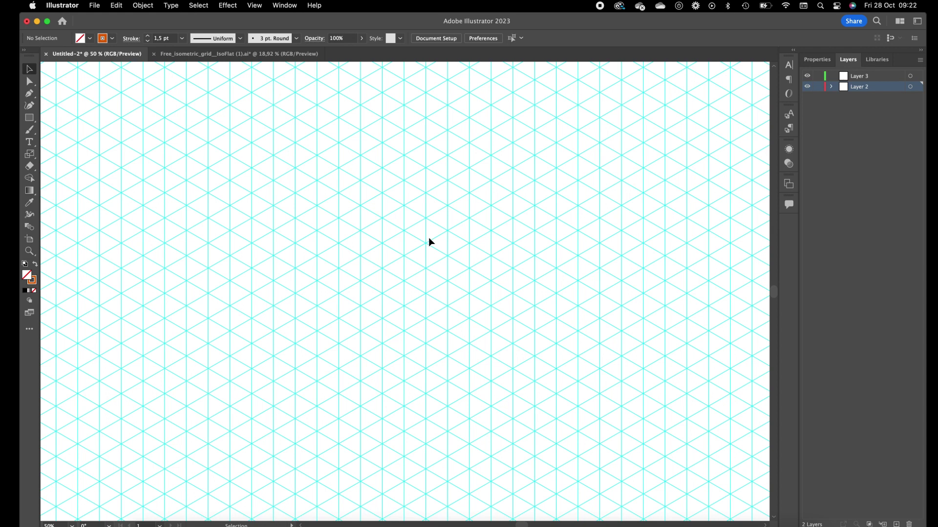
left_click(29, 93)
key("super+Tab")
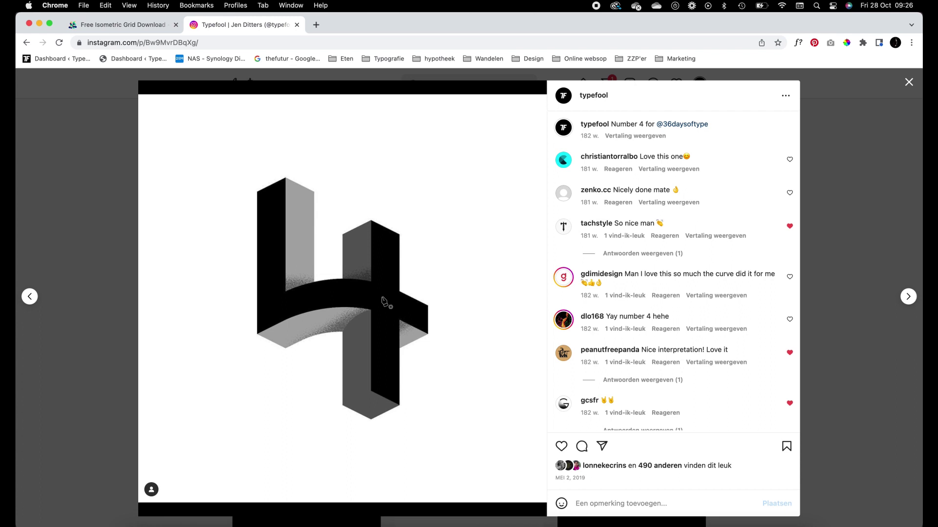
key("super+Tab")
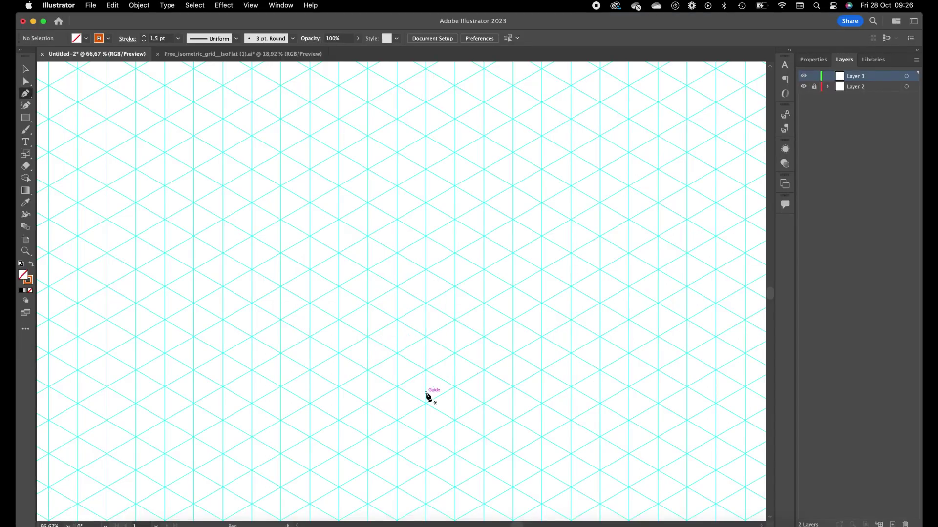
- Draw the tall box's right parallelogram face on the grid, redoing one misplaced bottom anchor
left_click(427, 403)
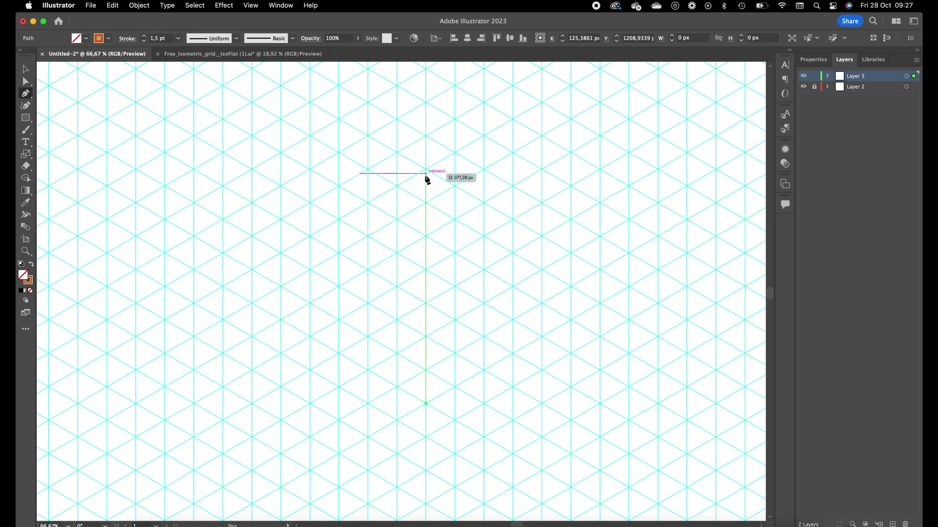
key("super+Tab")
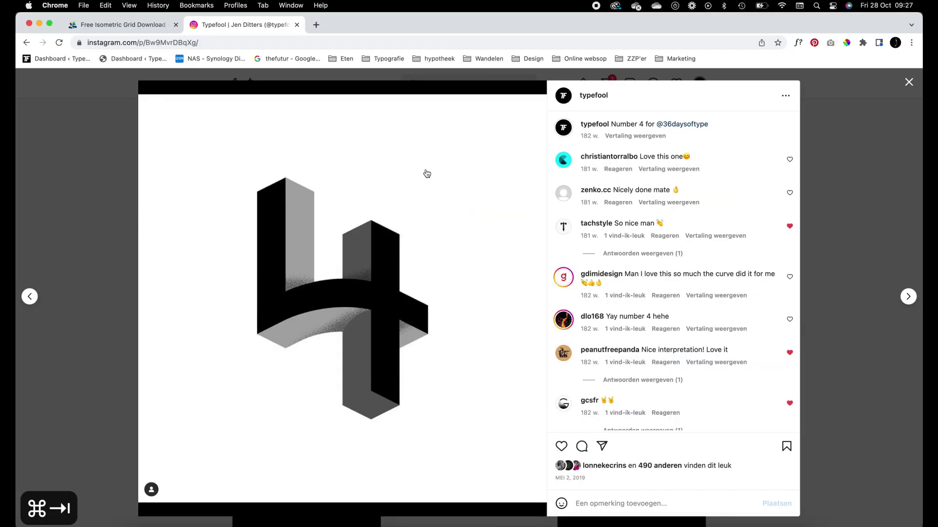
key("super+Tab")
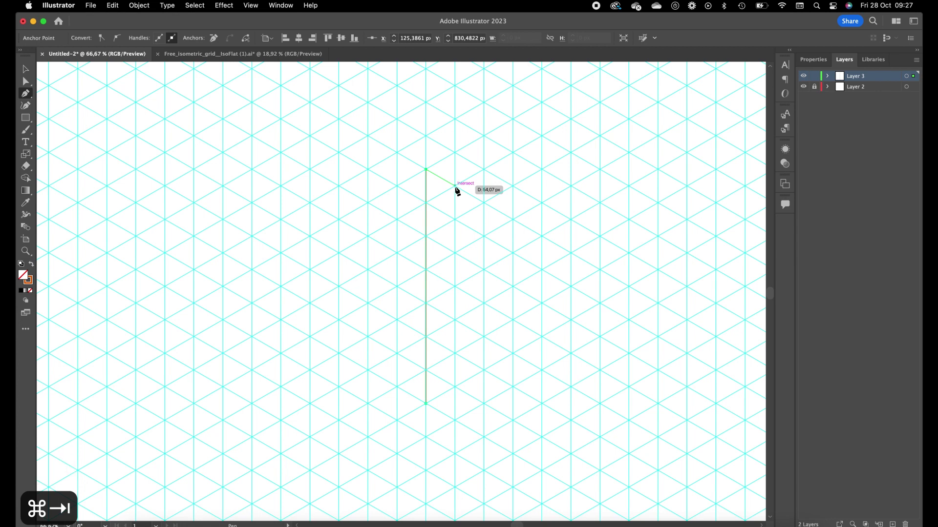
left_click(455, 185)
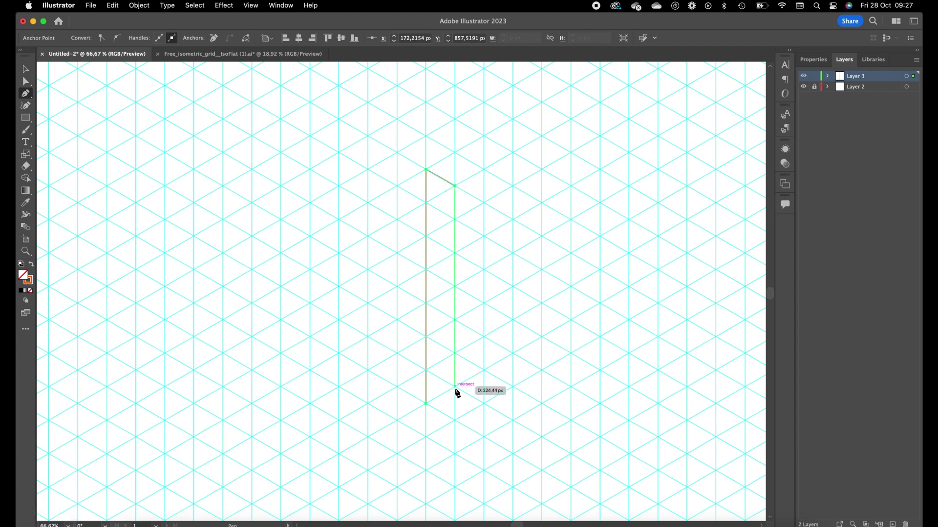
key("super+Tab")
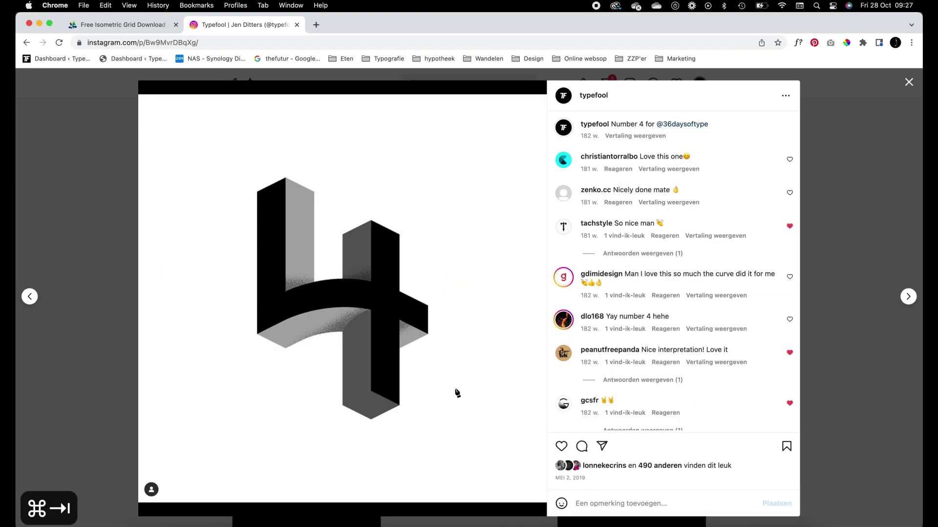
key("super+Tab")
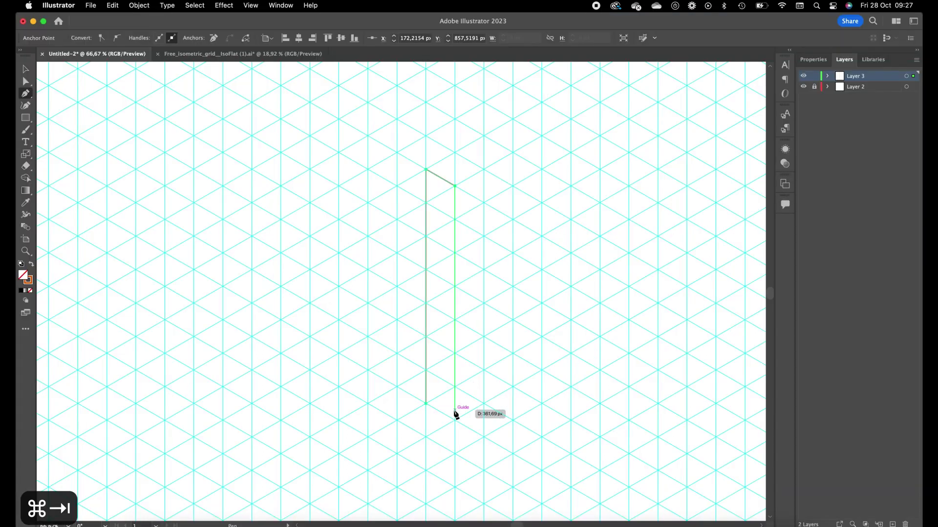
left_click(454, 419)
key("super+Tab")
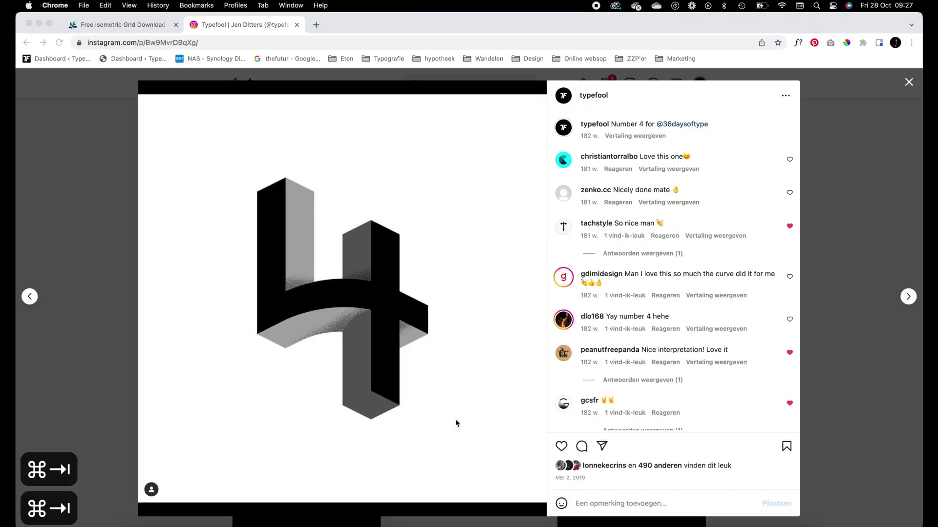
key("super+Tab")
key("super+z")
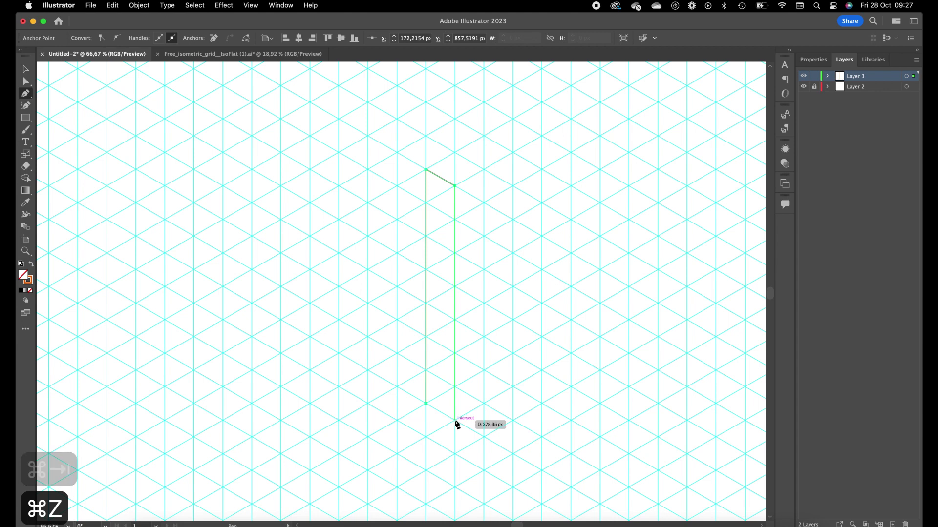
left_click(454, 420)
left_click(426, 404)
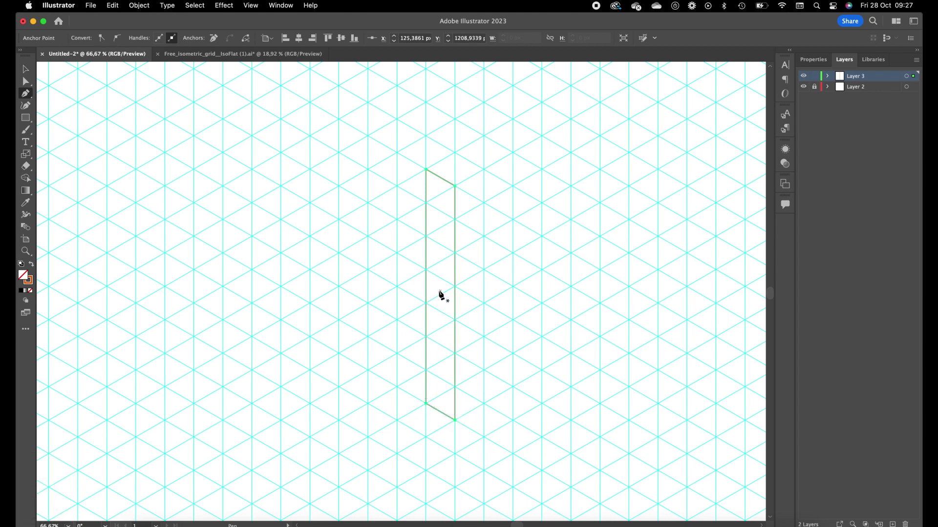
key("super+Tab")
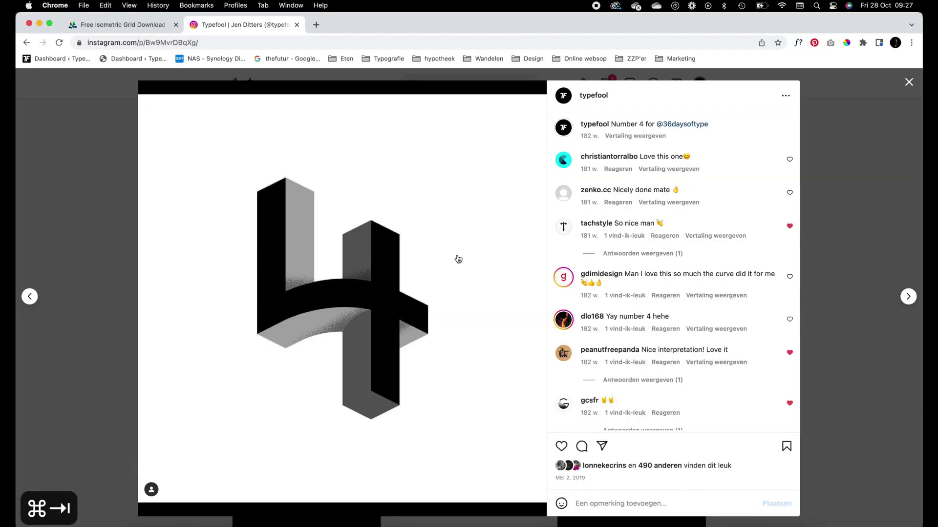
key("super+Tab")
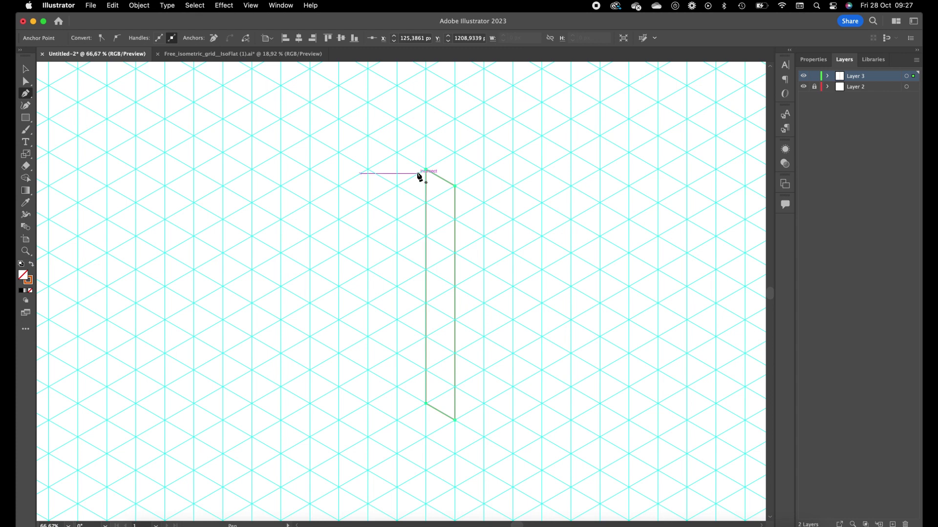
- Draw the left face of the box sharing the right face's vertical edge
left_click(397, 186)
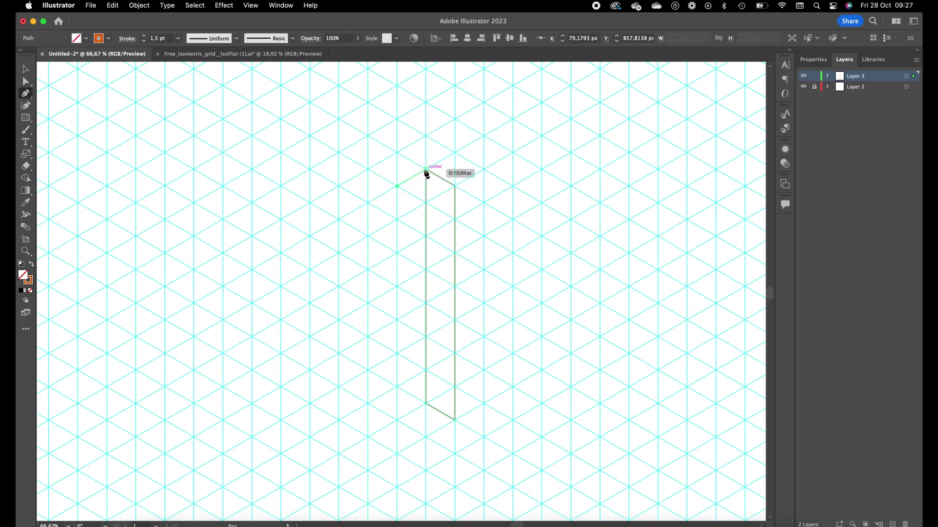
left_click(426, 169)
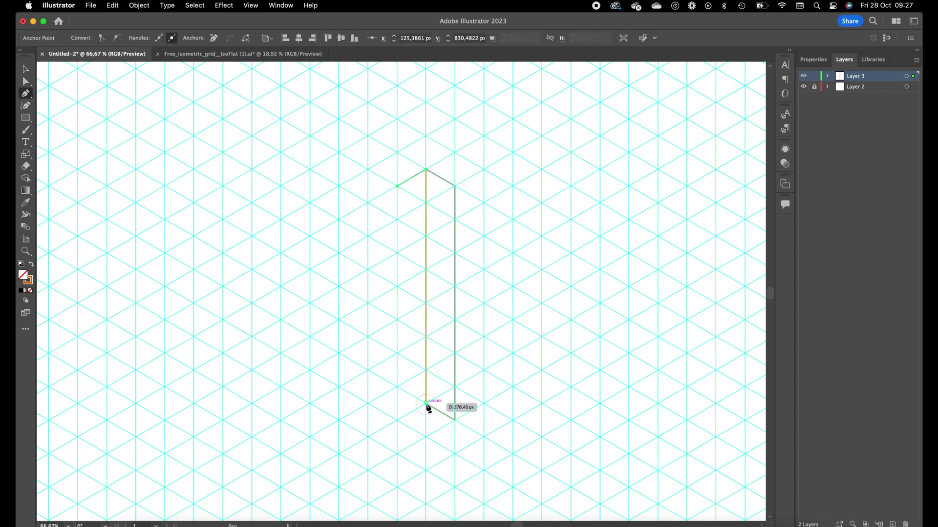
left_click(425, 404)
left_click(398, 420)
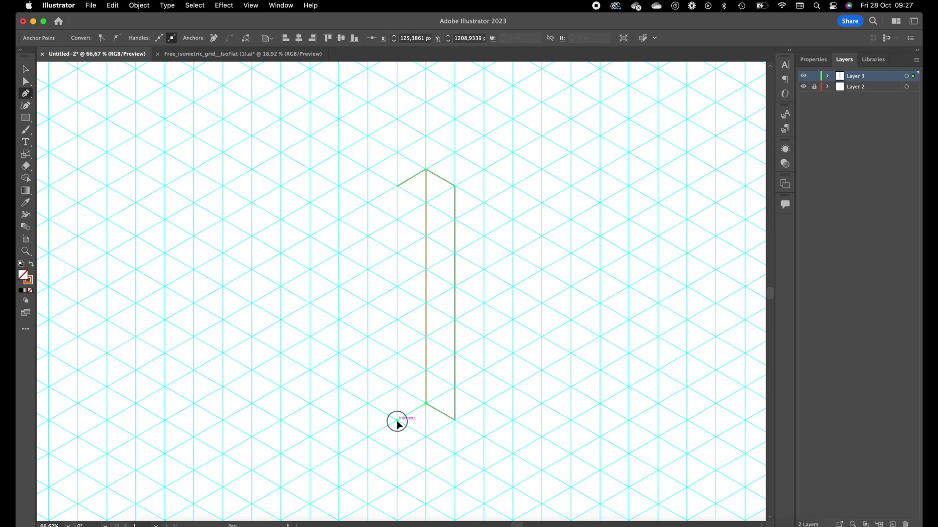
left_click(397, 186)
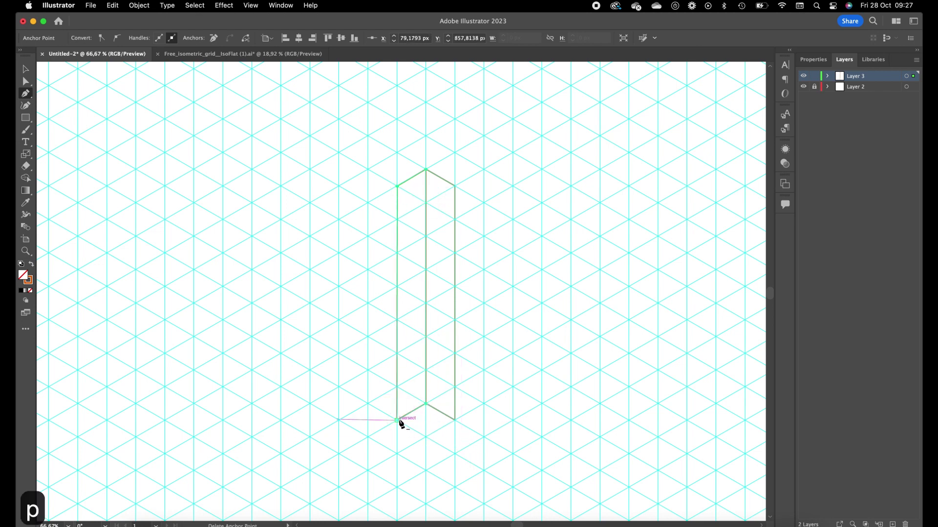
- Draw the bottom diamond face of the box and compare with the reference
left_click(456, 420)
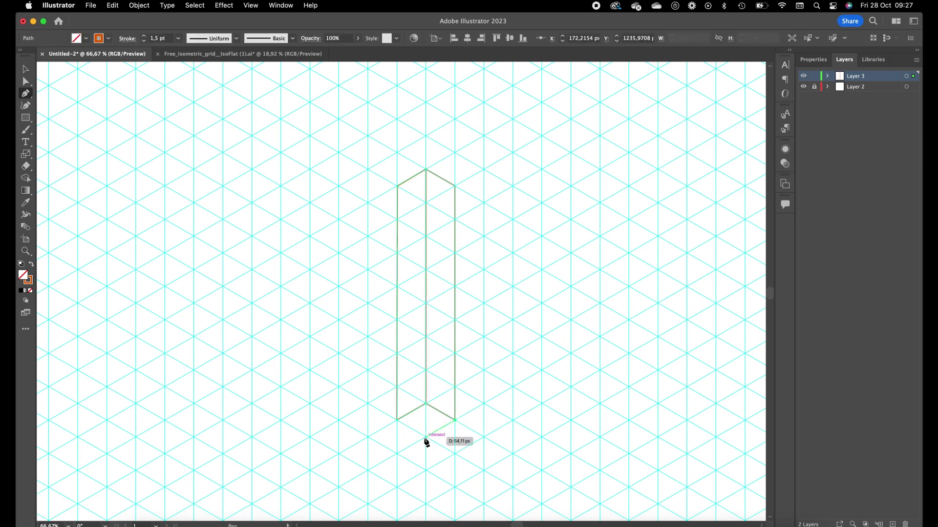
left_click(426, 436)
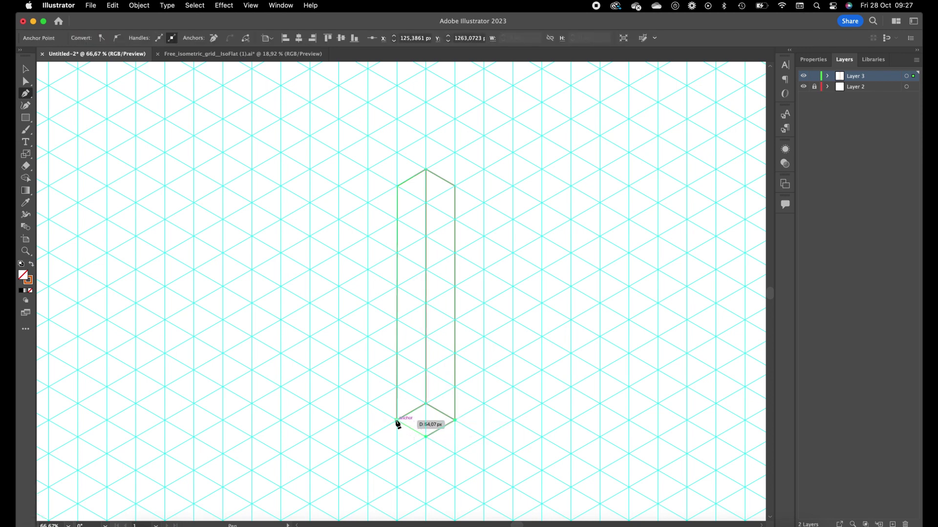
left_click(397, 419)
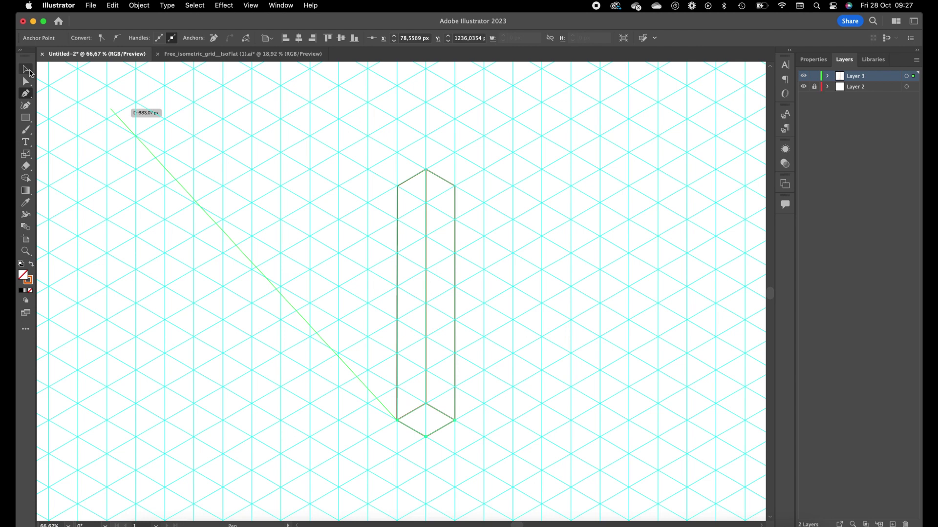
left_click(30, 72)
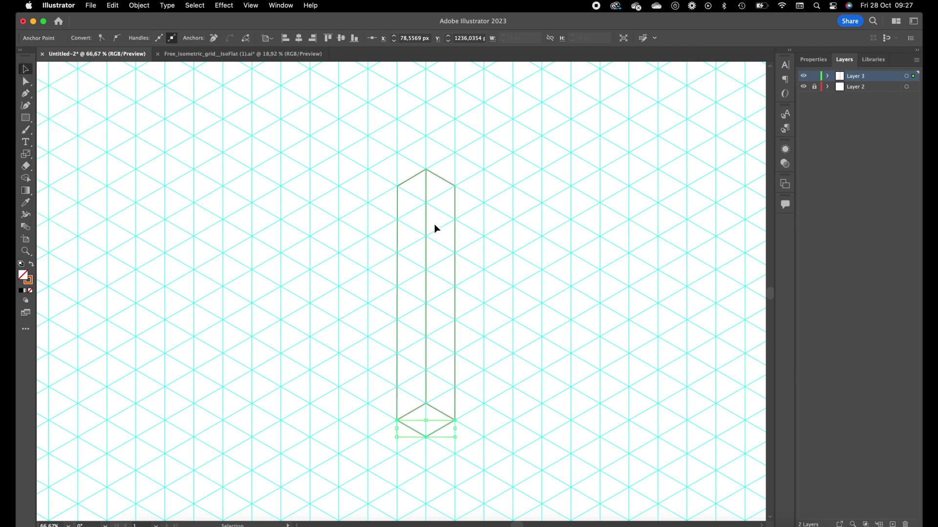
left_click(442, 363)
key("super+Tab")
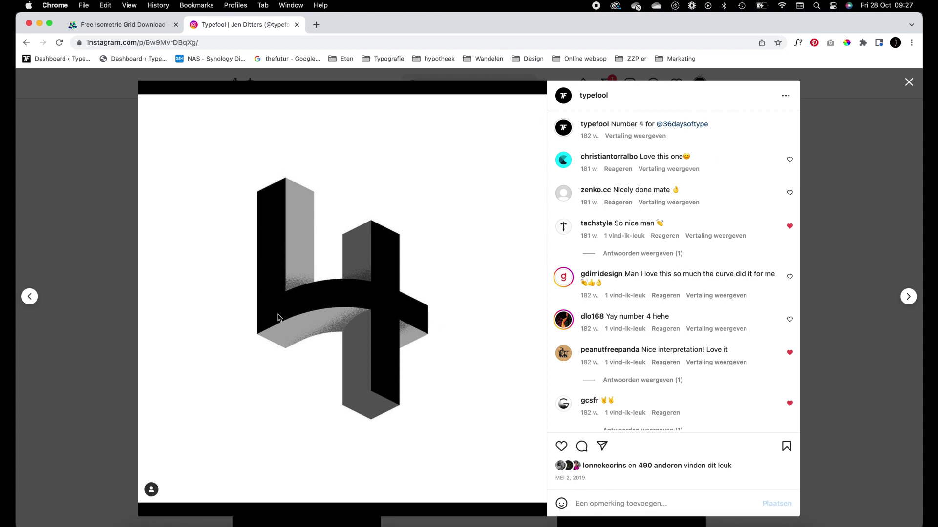
key("super+Tab")
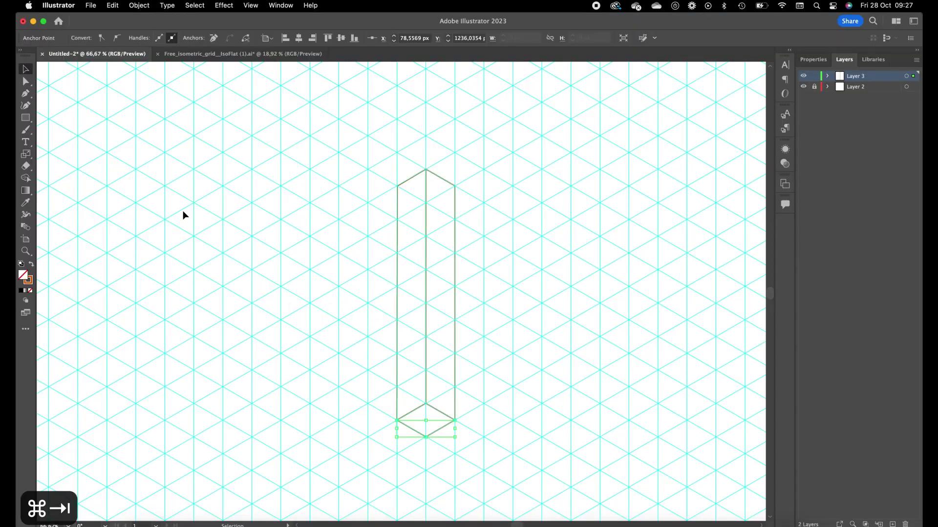
- Trace the crossbar's top edge across the box and up the left arm's inner edge
left_click(25, 94)
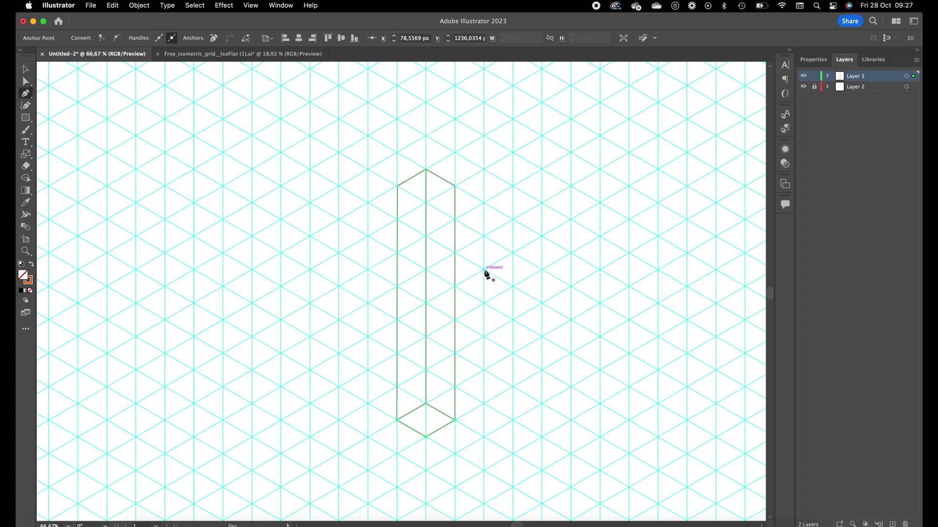
left_click(484, 269)
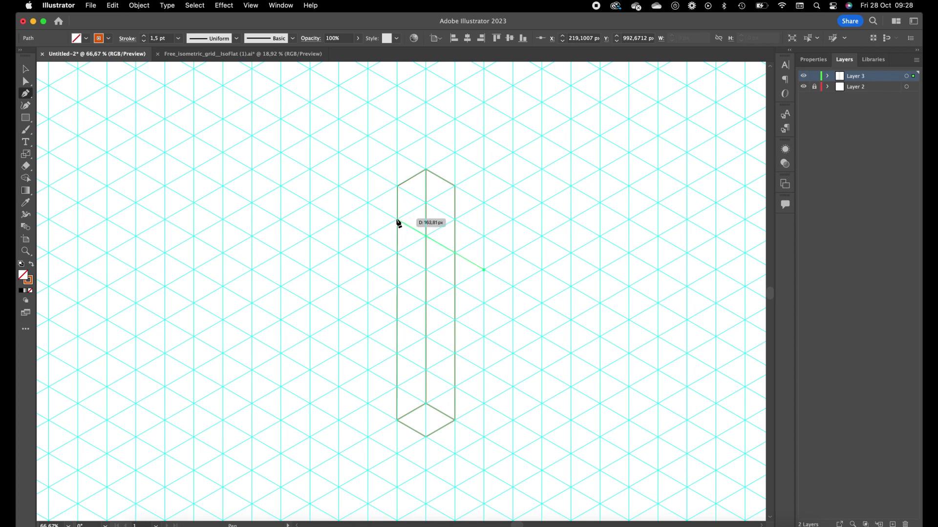
left_click(398, 224)
key("super+z")
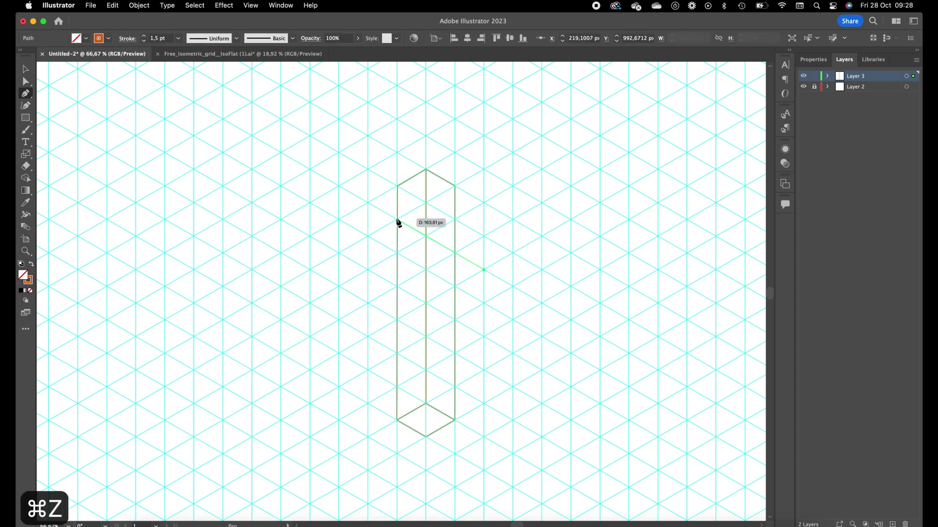
left_click(397, 219)
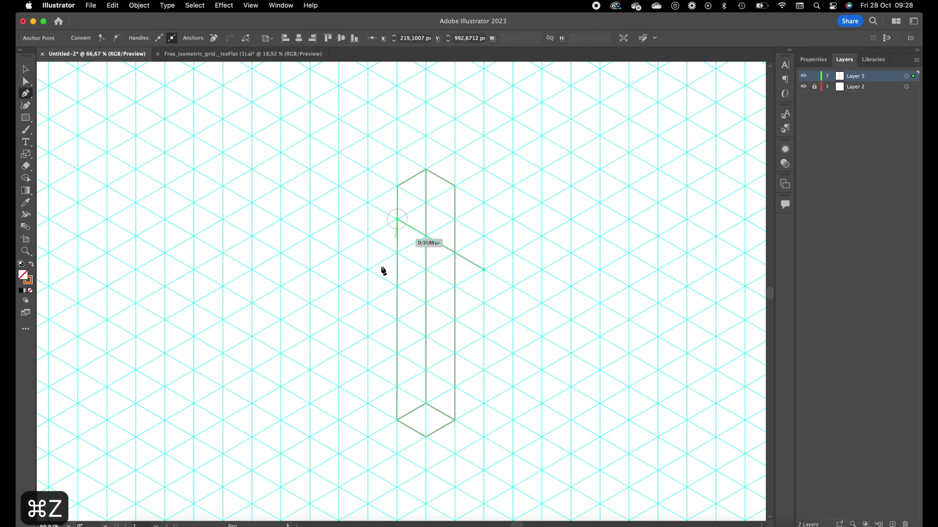
left_click(339, 253)
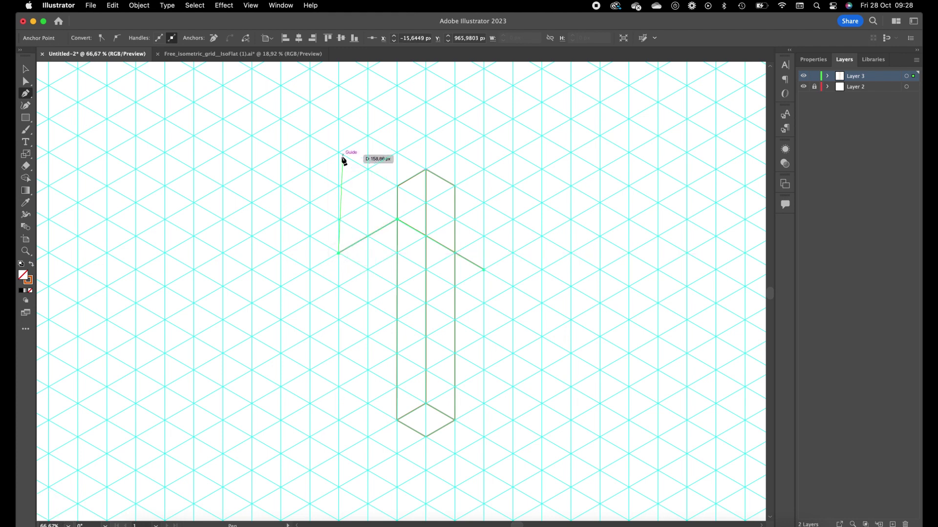
left_click(339, 119)
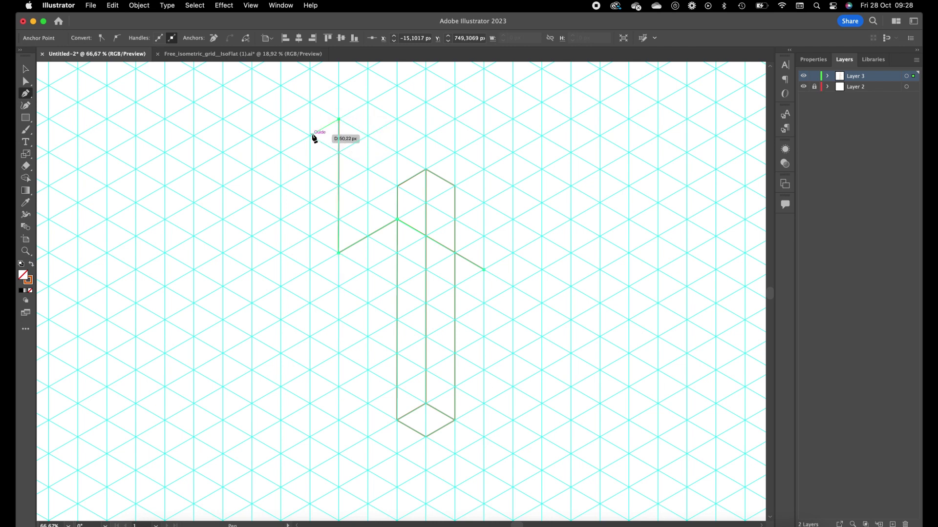
- Add the left arm's top and outer edges and the crossbar's lower edge, closing the outline
key("super+Tab")
key("super+Tab")
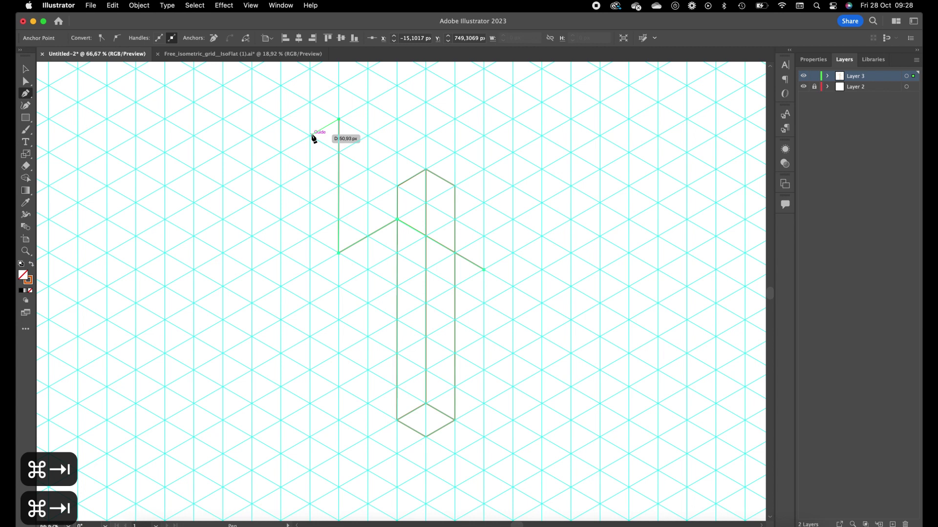
left_click(310, 135)
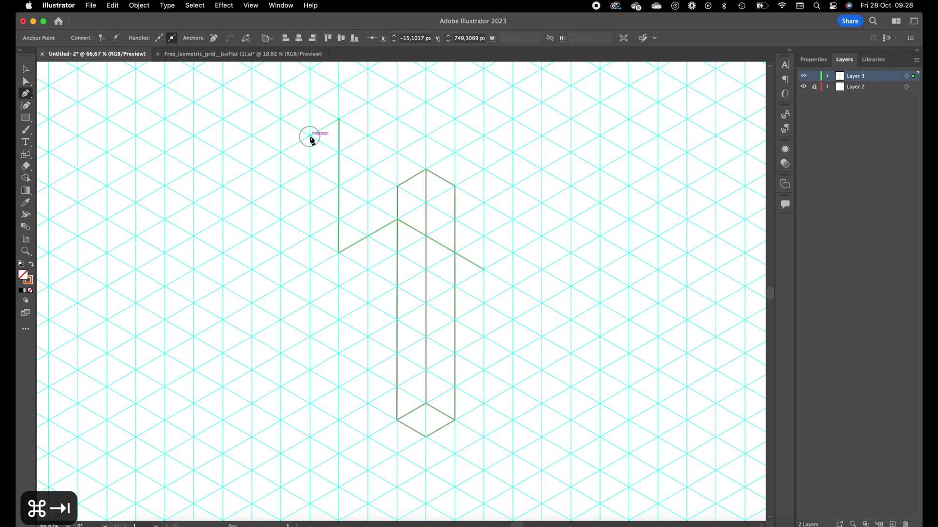
left_click(309, 304)
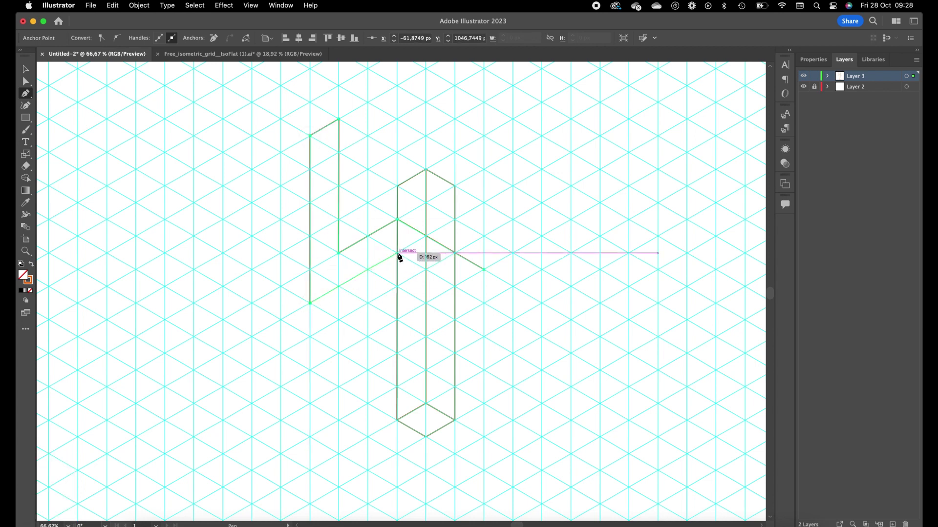
left_click(397, 253)
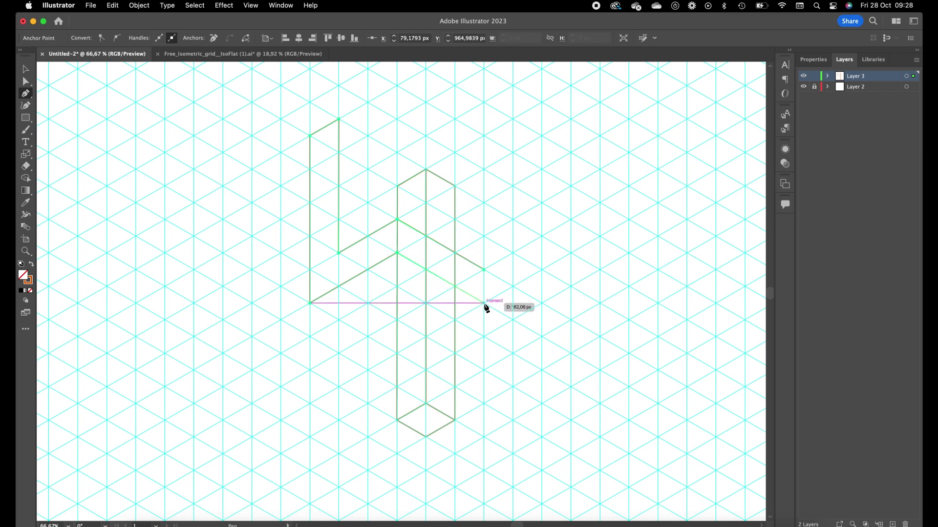
left_click(483, 304)
left_click(483, 269)
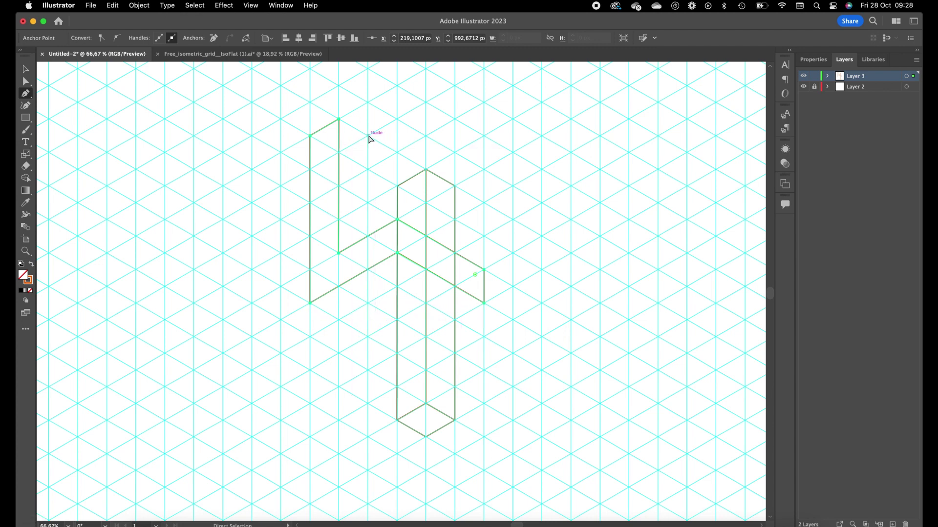
- Draw and close the left arm's inner side face
key("super+Tab")
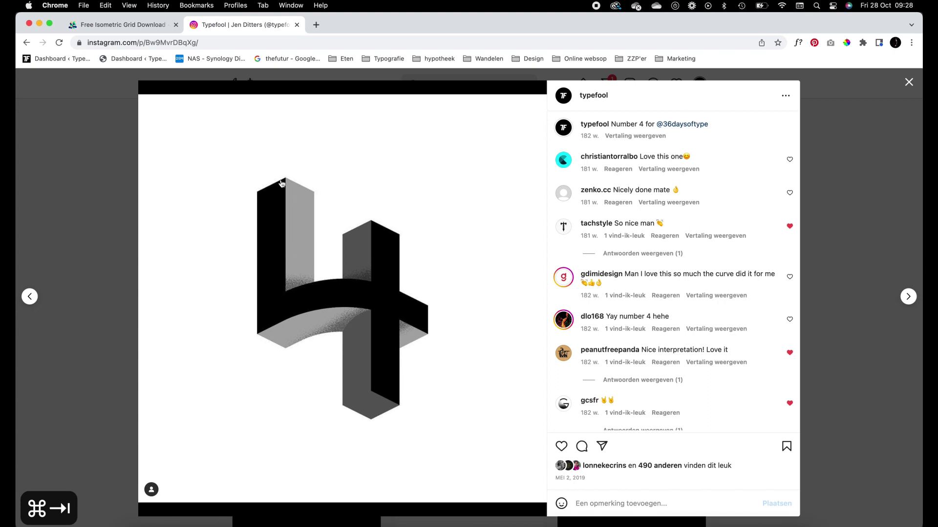
key("super+Tab")
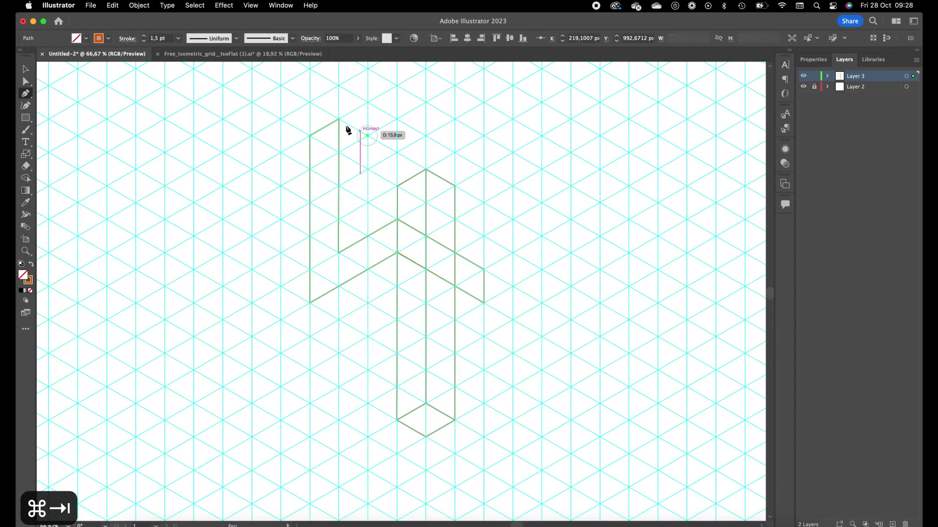
left_click(367, 135)
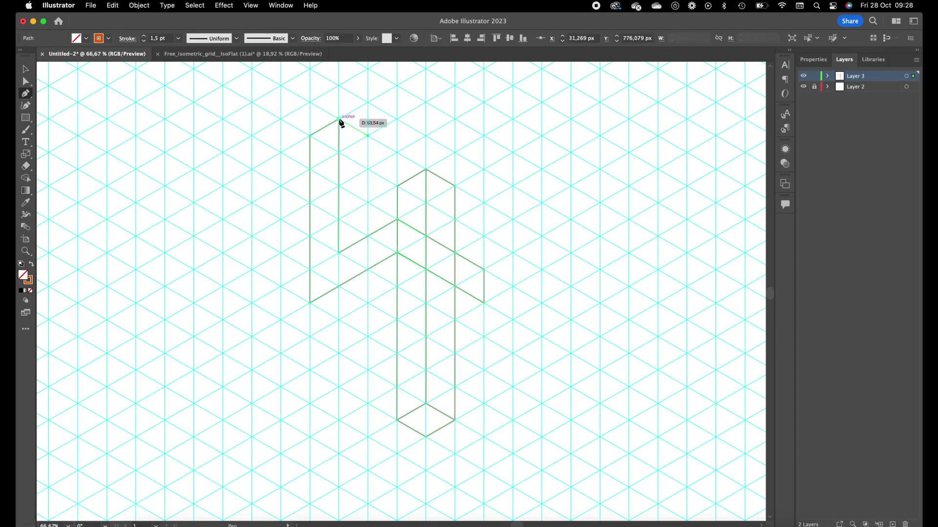
left_click(339, 253)
left_click(367, 236)
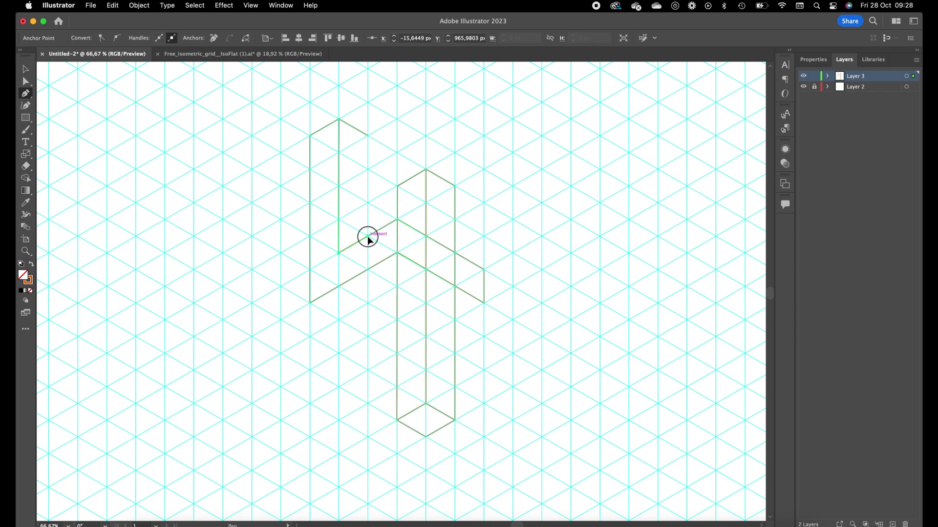
left_click(368, 136)
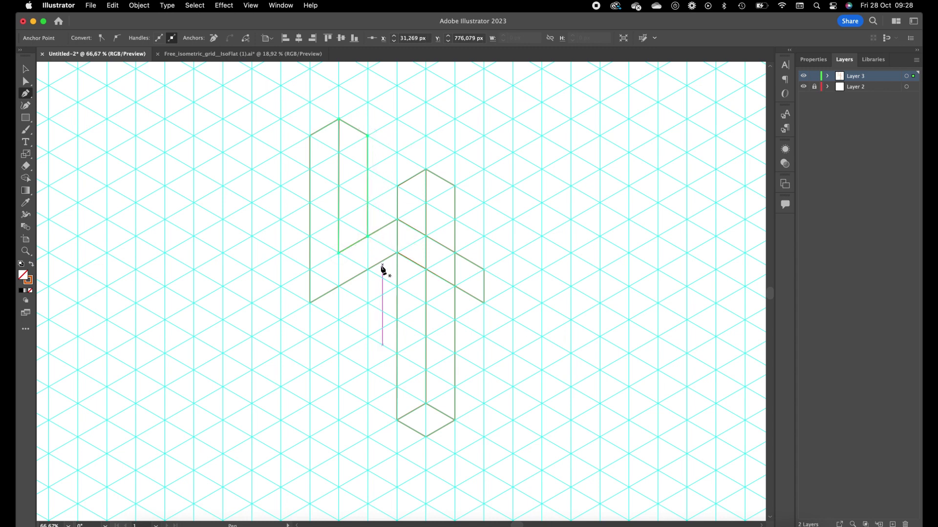
- Trace the crossbar's underside face from the left arm's base toward the right column
key("super+Tab")
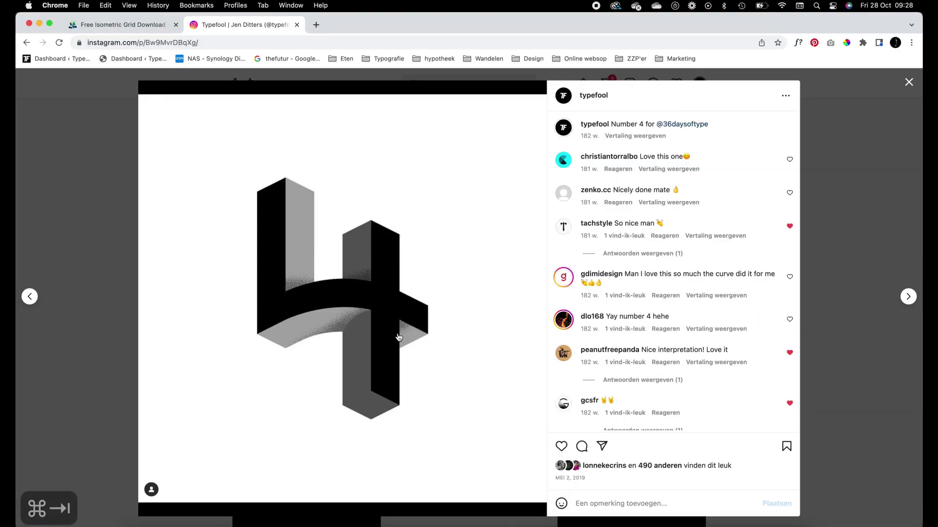
key("super+Tab")
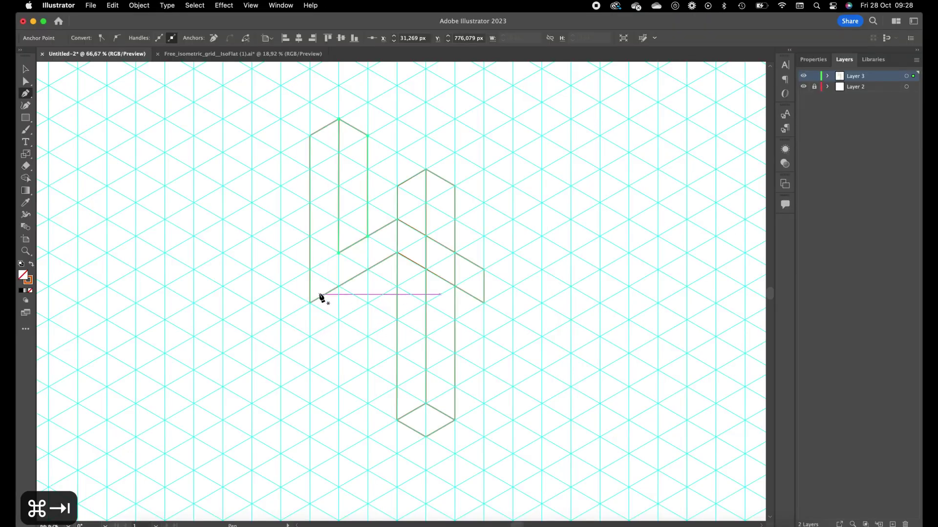
left_click(310, 303)
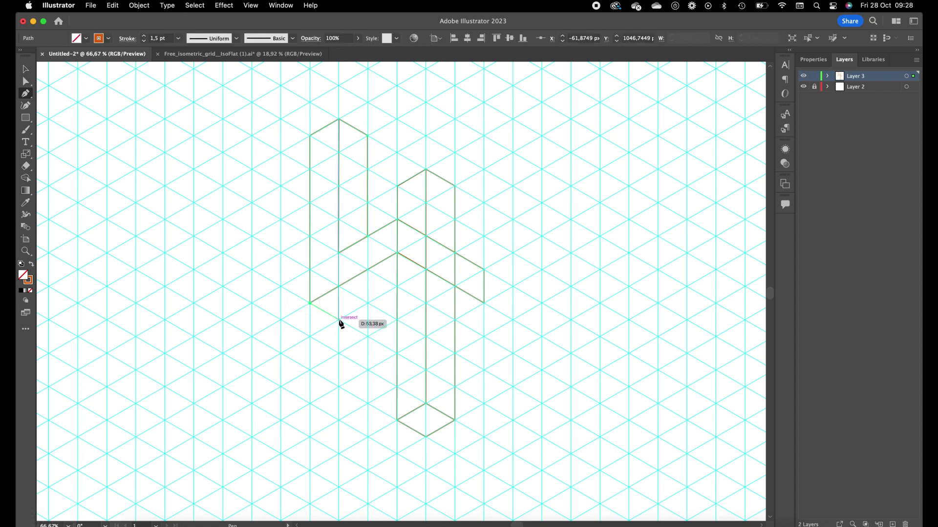
left_click(339, 319)
left_click(397, 286)
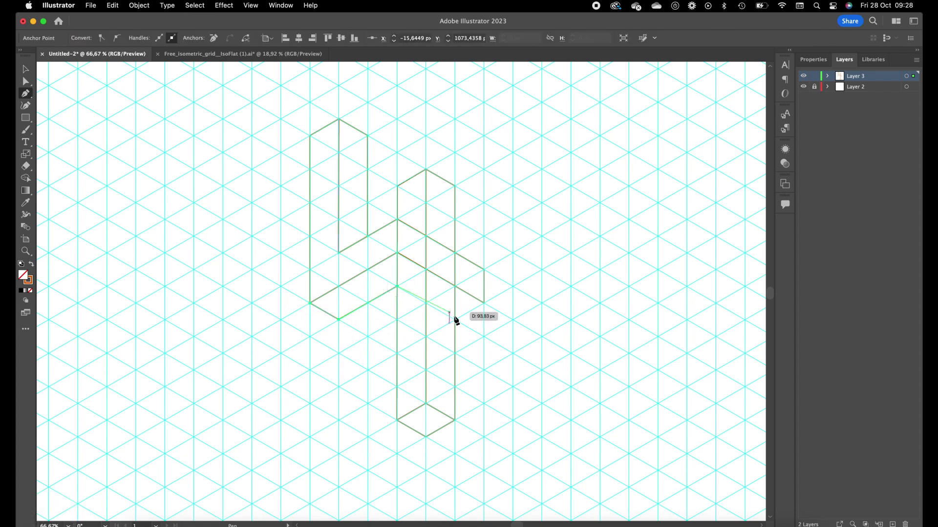
key("super+Tab")
key("super+Tab")
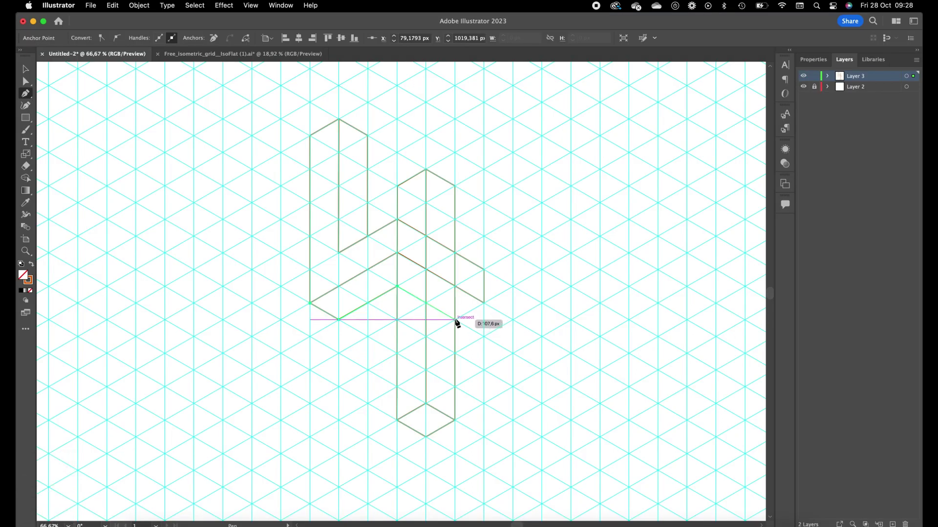
left_click(455, 319)
- Close the crossbar underside, then drag the right leg's bottom anchors up one grid step
left_click(484, 303)
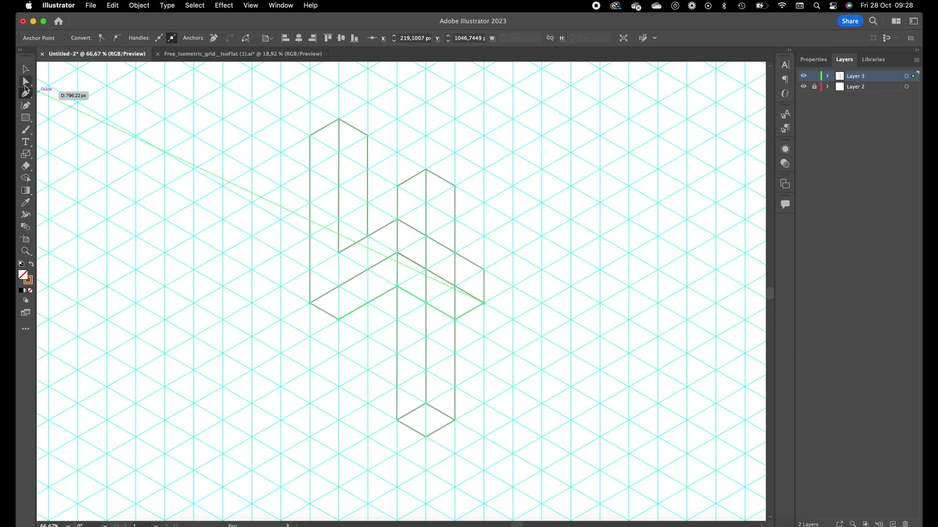
left_click(26, 81)
left_click(340, 484)
left_click(431, 409)
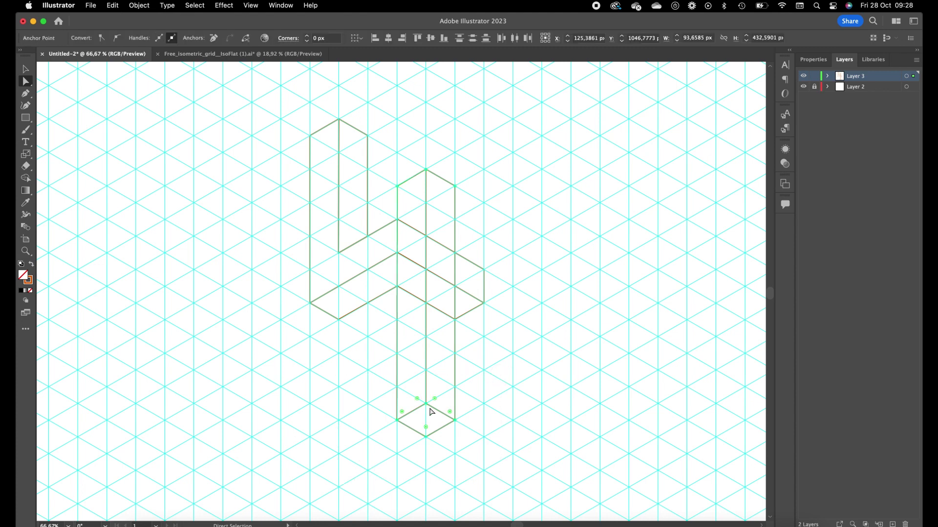
left_click(454, 421)
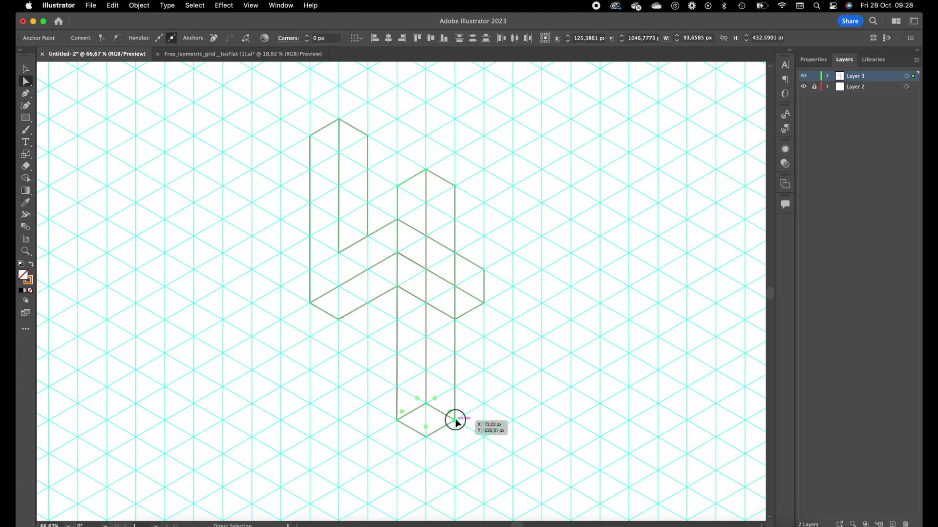
left_click_drag(455, 421, 456, 391)
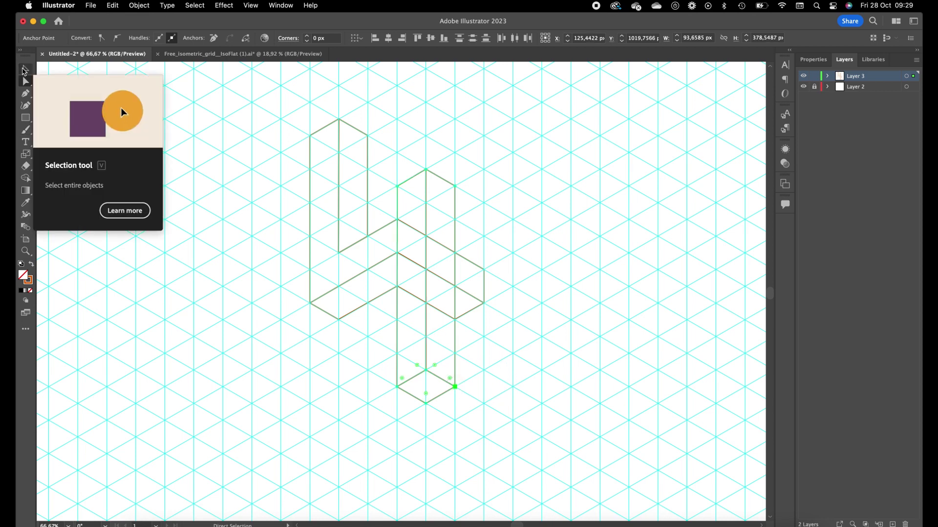
left_click(25, 69)
left_click(315, 408)
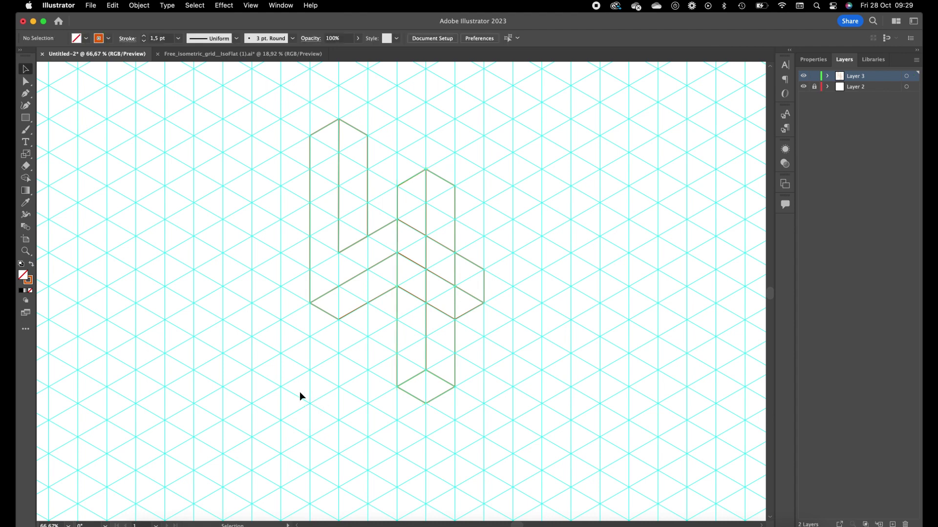
- Drag crossbar anchors and round its corner into arcs, lowering one point ~39 px, then select all paths
key("super+Tab")
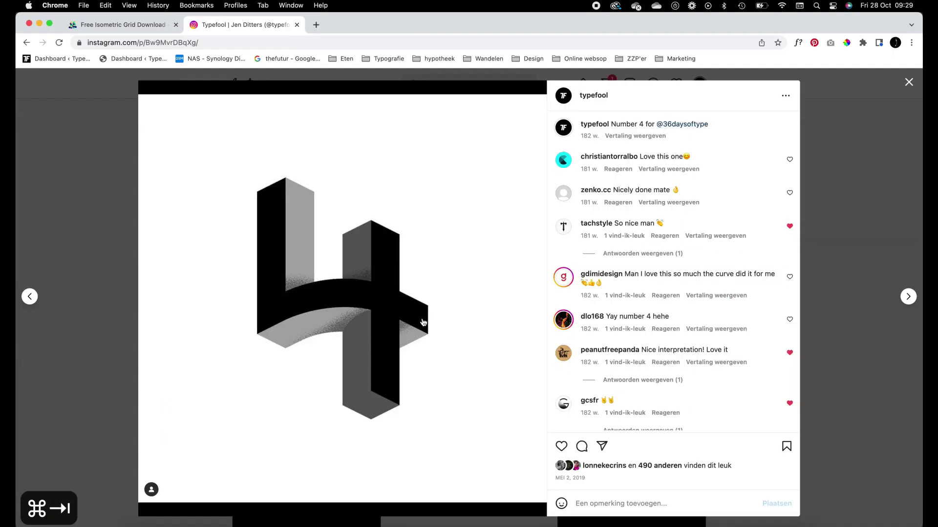
key("super+Tab")
key("a")
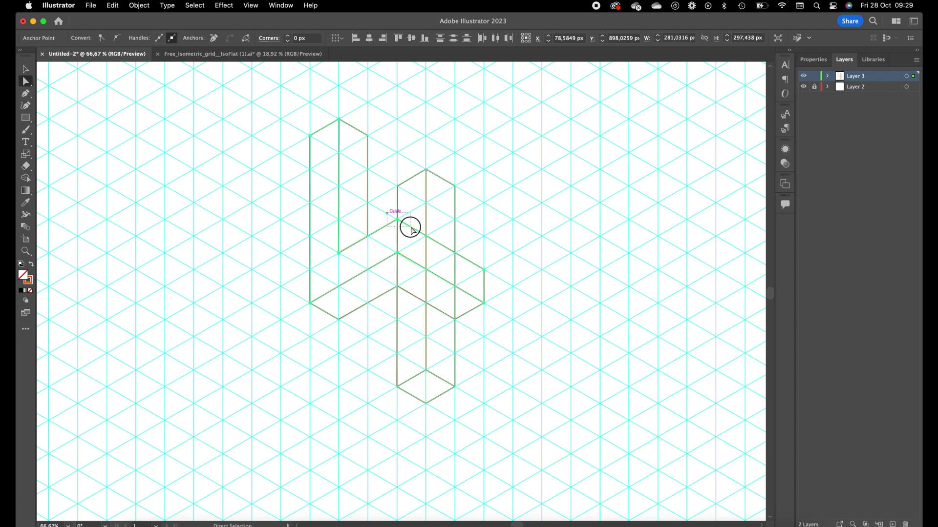
left_click_drag(410, 227, 397, 401)
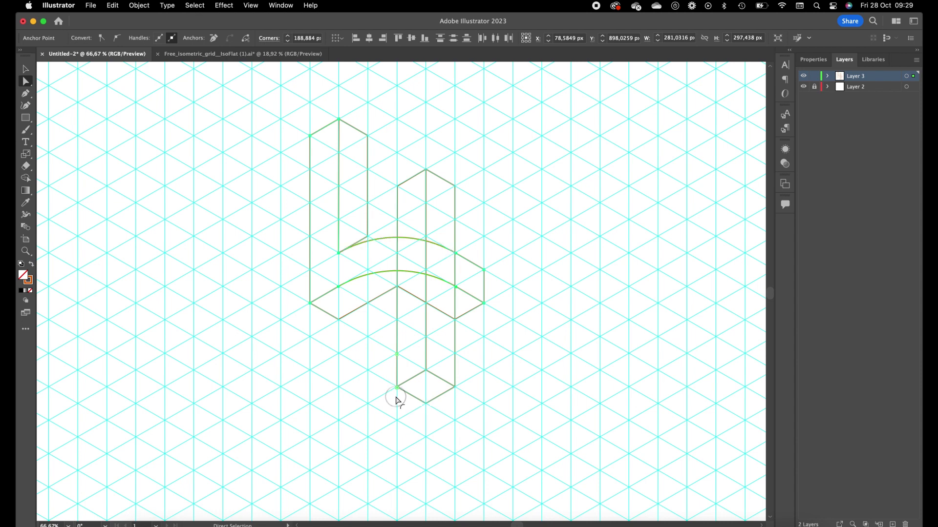
left_click(399, 292)
left_click_drag(398, 296, 397, 356)
left_click(367, 236)
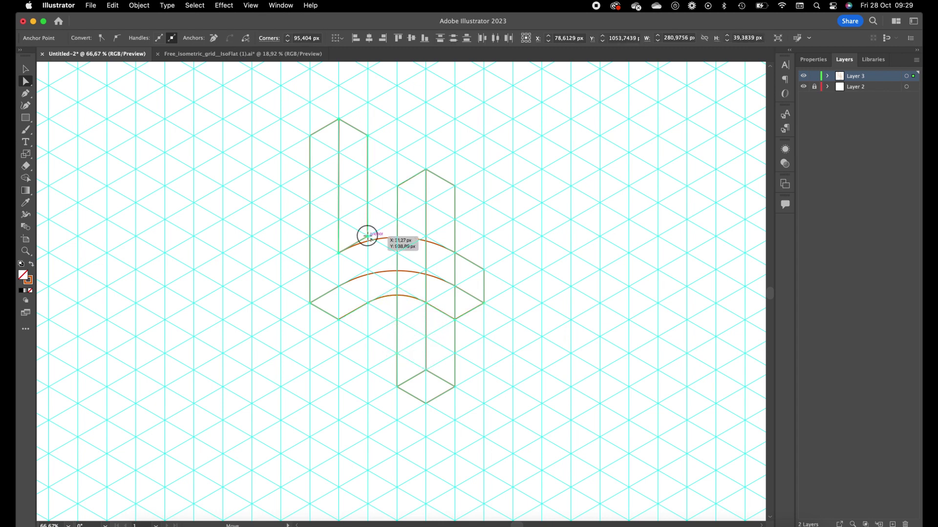
left_click_drag(367, 236, 369, 259)
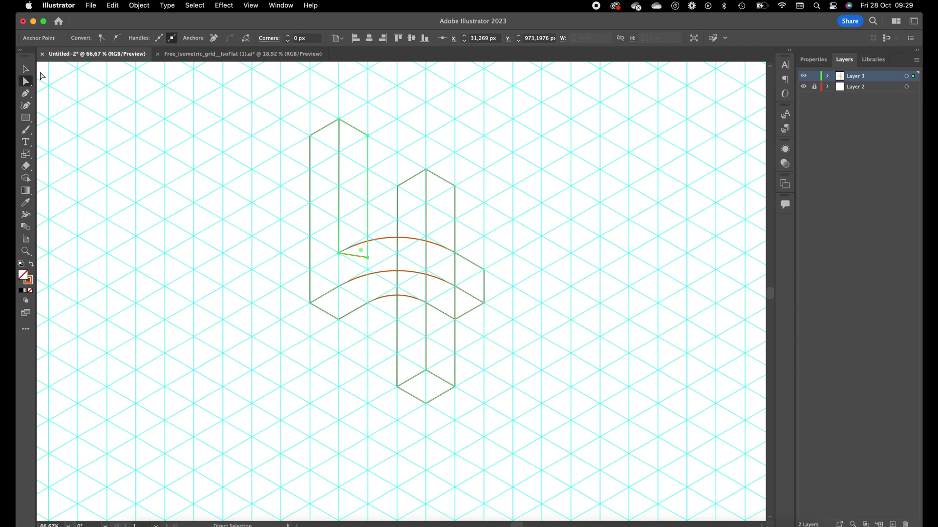
left_click(26, 73)
left_click_drag(251, 89, 537, 426)
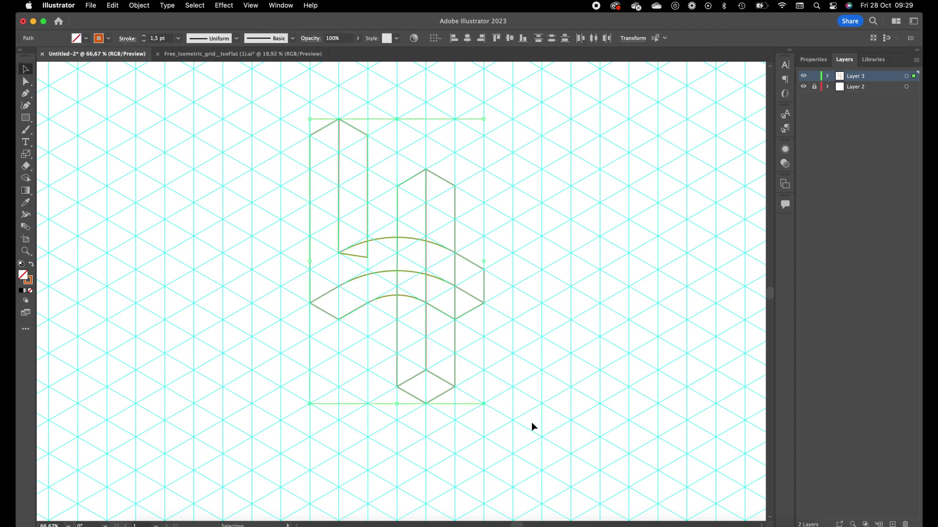
- Merge the curved band regions and the right column's faces with Shape Builder, undoing one wrong merge
key("shift+m")
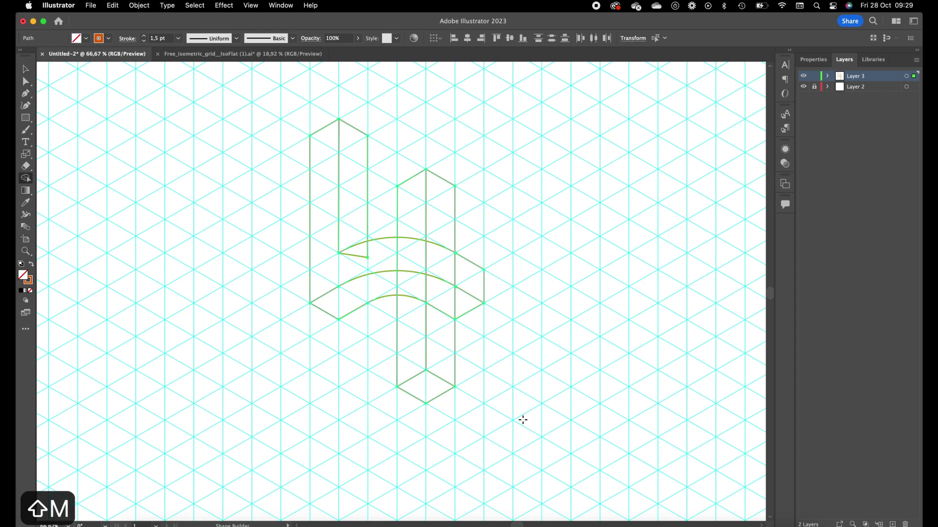
mouse_move(471, 273)
left_mouse_down()
mouse_move(360, 252)
mouse_move(335, 275)
left_mouse_up()
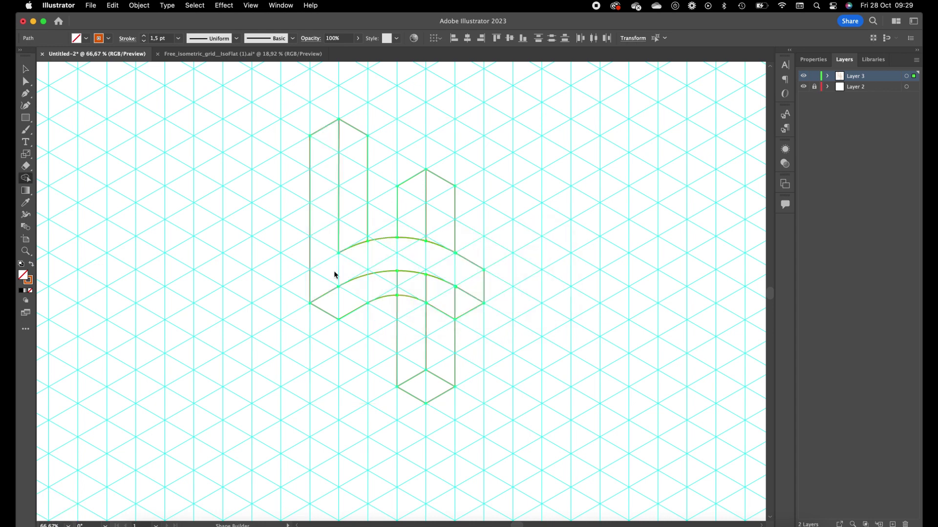
mouse_move(444, 230)
left_mouse_down()
mouse_move(443, 347)
mouse_move(454, 331)
left_mouse_up()
key("super+Tab")
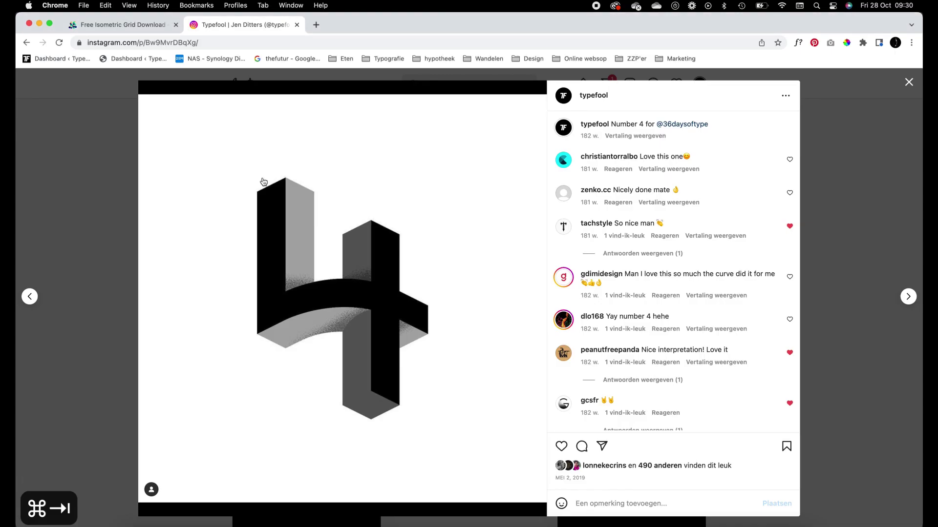
key("super+Tab")
key("super+Tab")
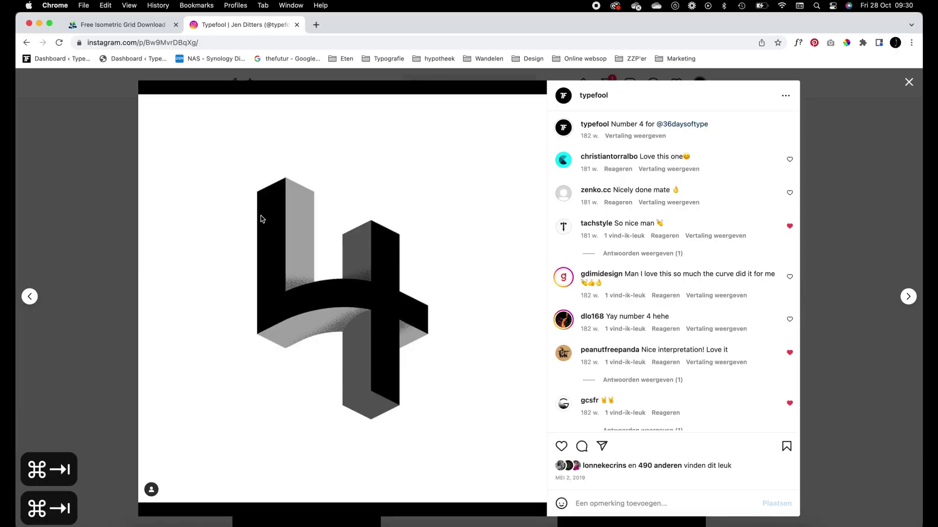
key("super+Tab")
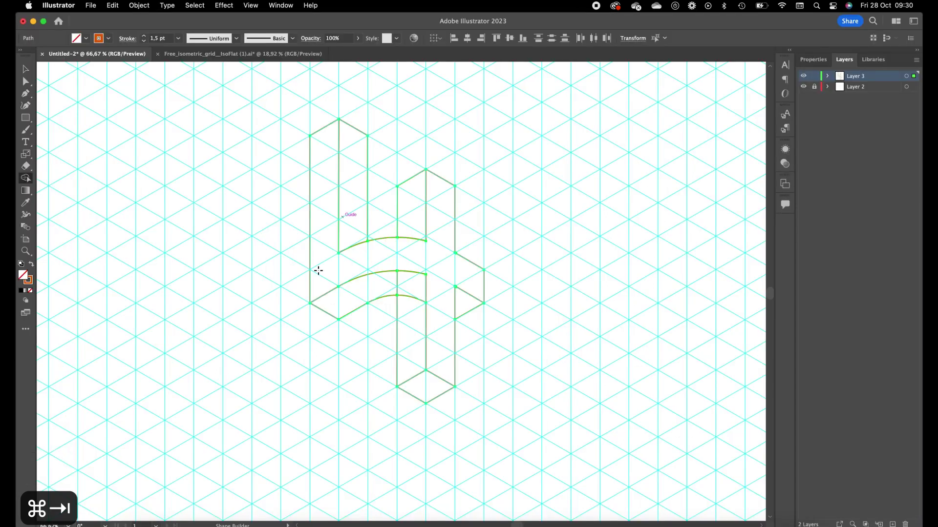
left_click(464, 305)
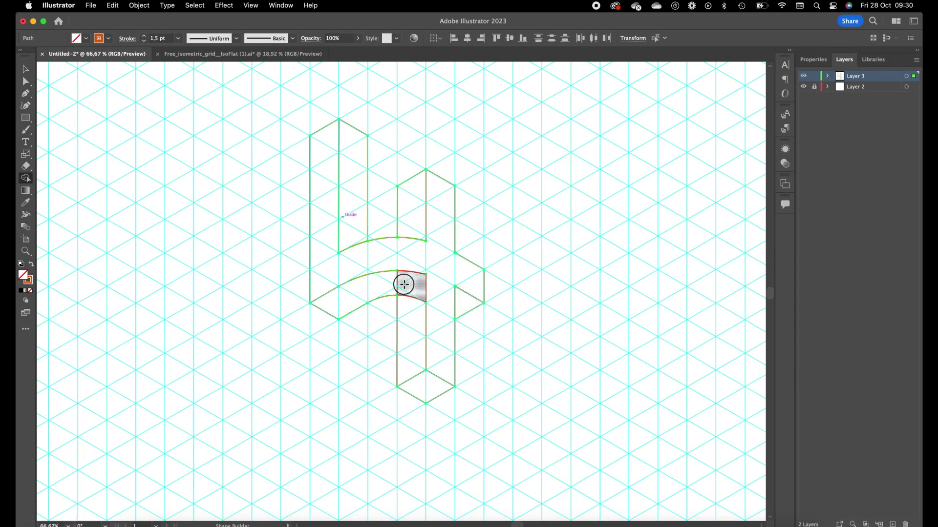
key("super+z")
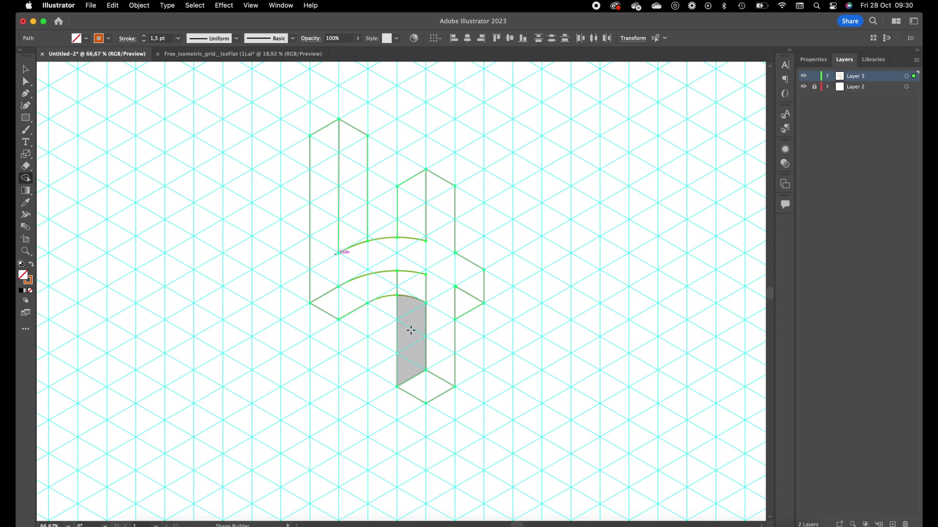
key("super+Tab")
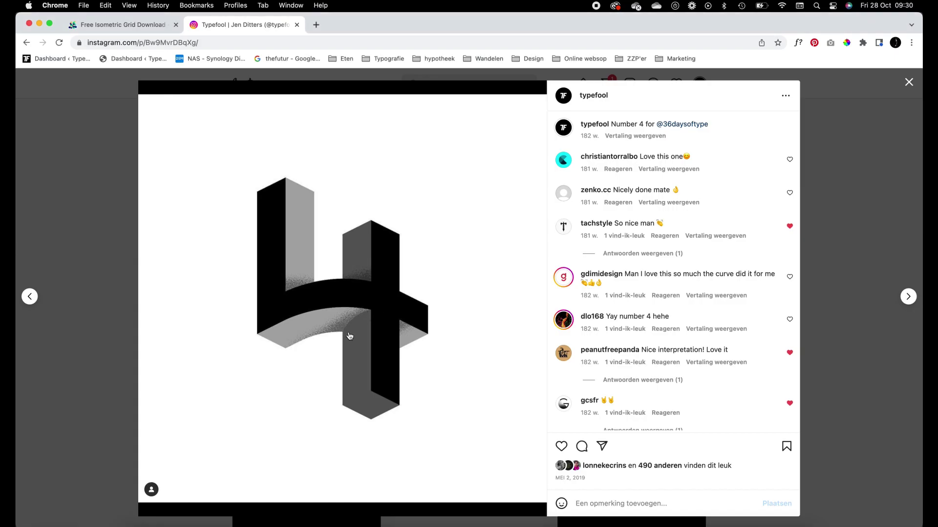
key("super+Tab")
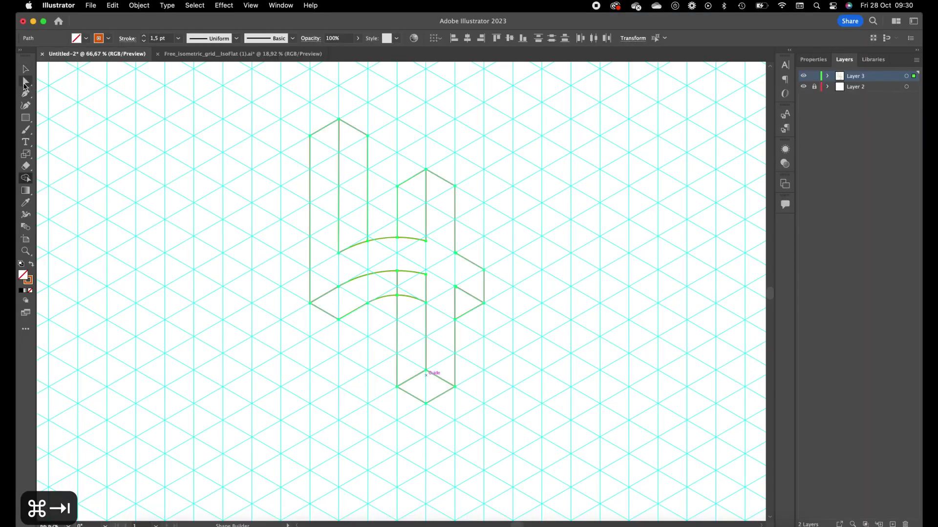
- Extend the arc path with a curved point below the crossbar's right end
key("v")
left_click(114, 119)
key("p")
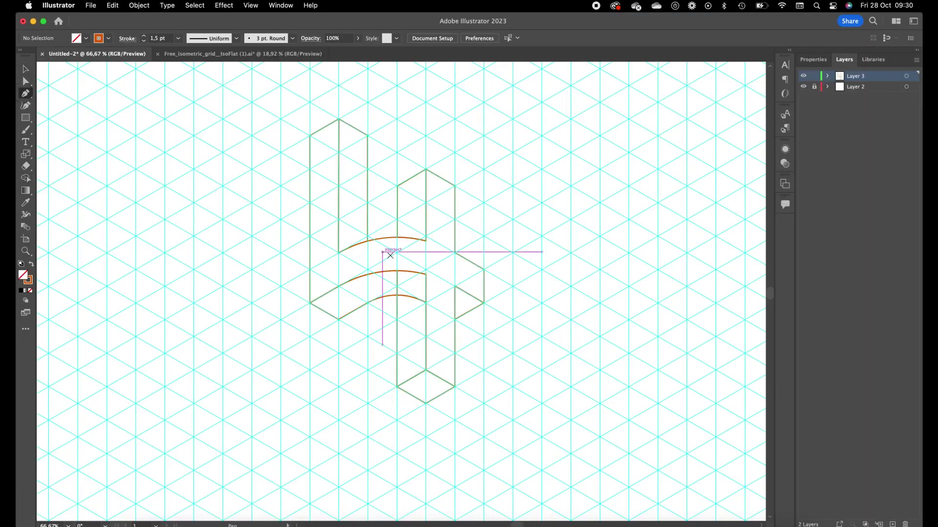
left_click(426, 274)
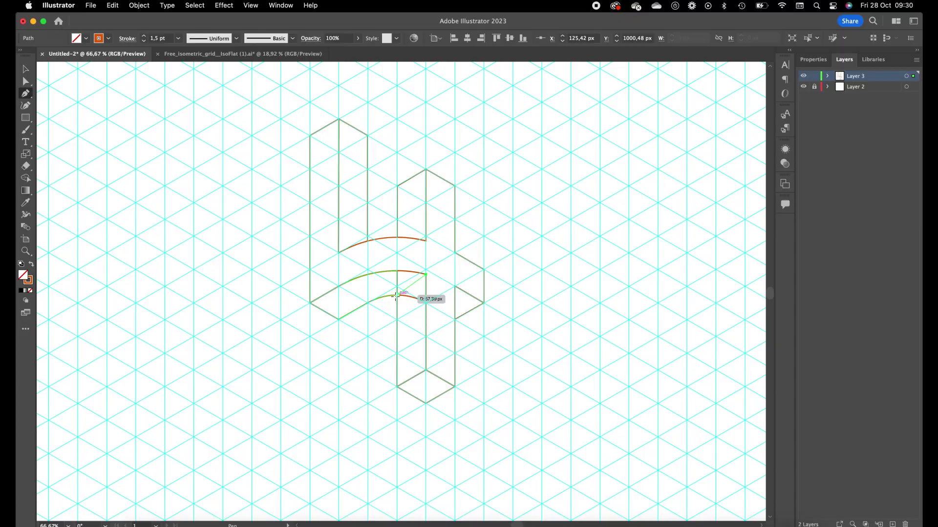
key("super+Tab")
key("super+Tab")
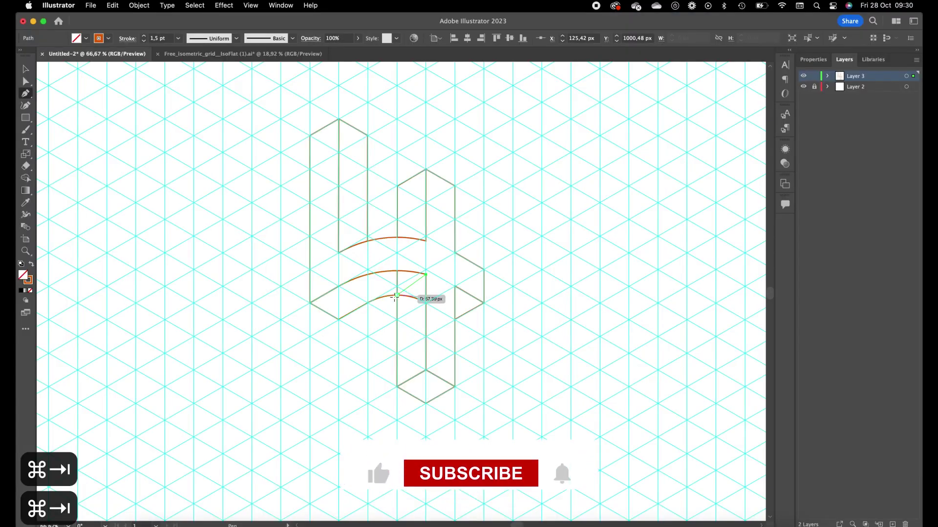
left_click_drag(397, 287, 389, 311)
- Select all paths and merge the lower stem face with the curved wedge using Shape Builder
key("v")
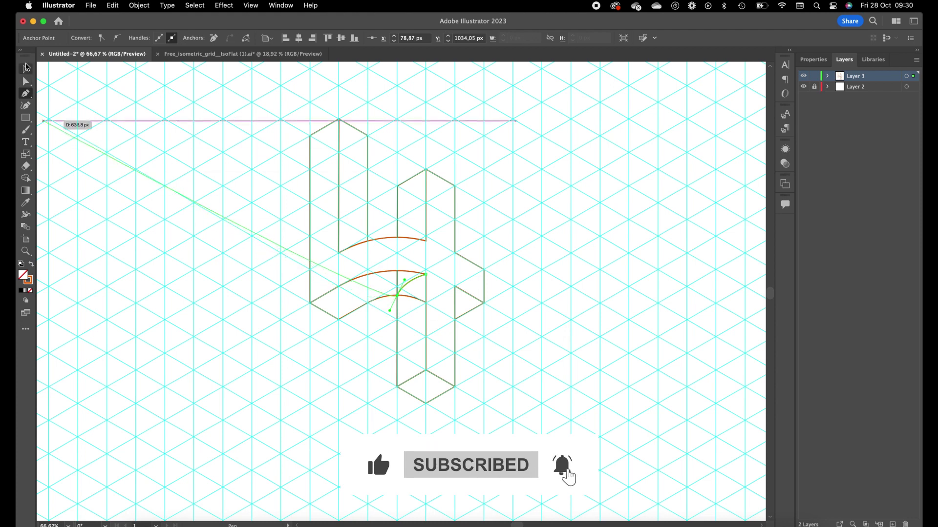
left_click_drag(288, 129, 520, 429)
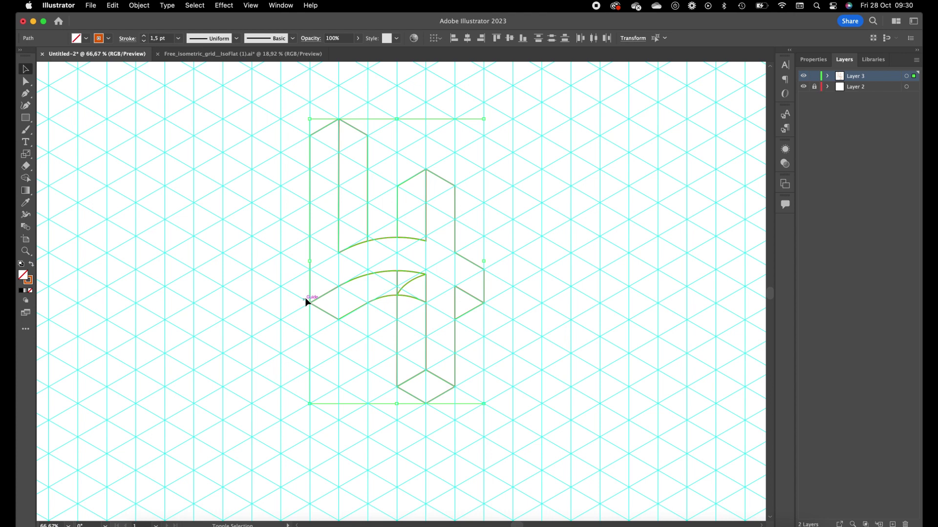
key("shift+m")
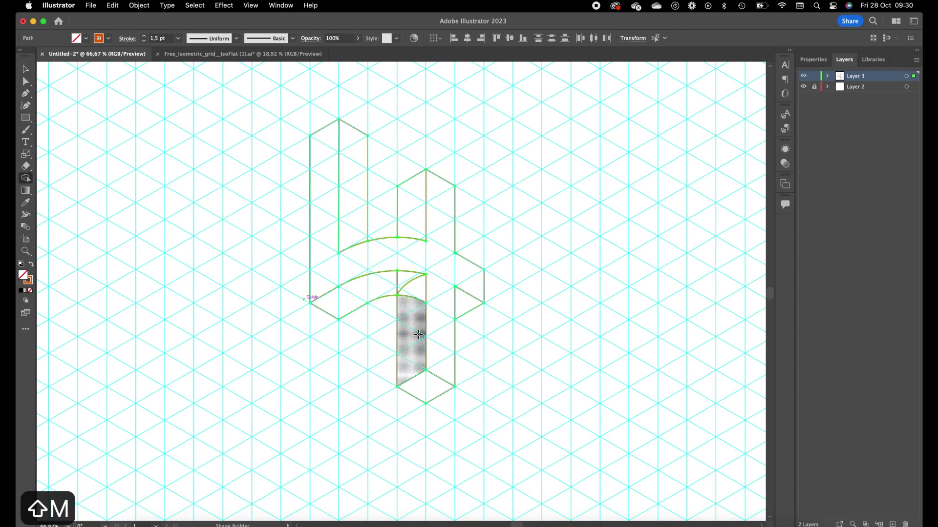
mouse_move(418, 335)
left_mouse_down()
mouse_move(417, 295)
mouse_move(402, 278)
mouse_move(372, 289)
left_mouse_up()
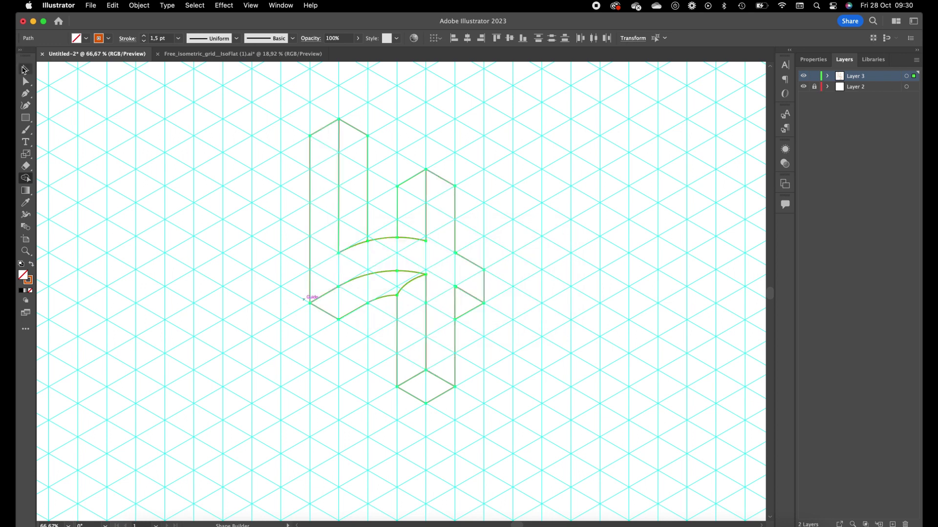
left_click(25, 69)
left_click(413, 186)
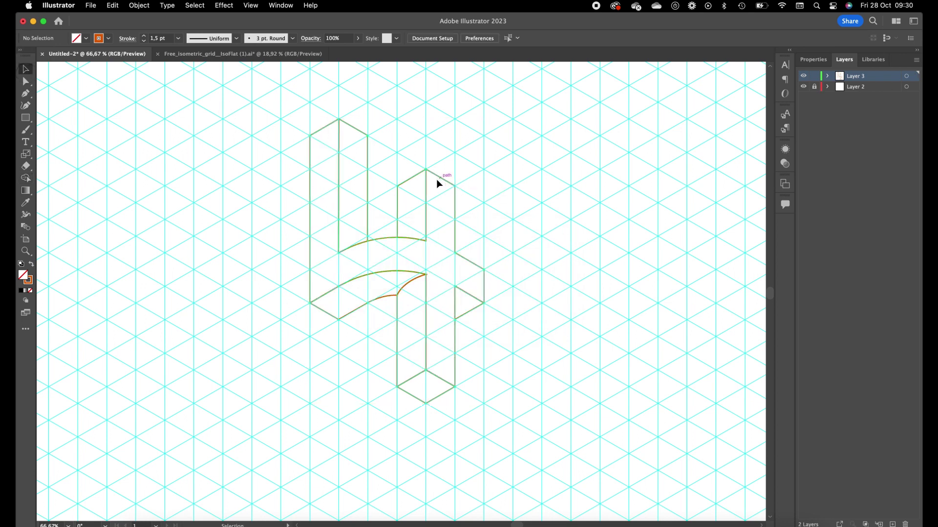
- Bring up the Swatches panel and move it aside to uncover the Layers panel
key("super+a")
left_click(281, 5)
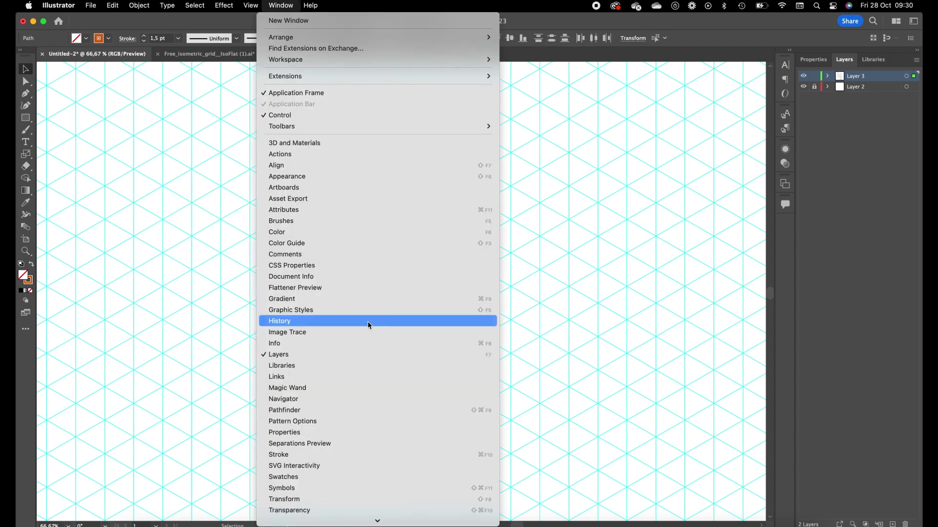
left_click(356, 477)
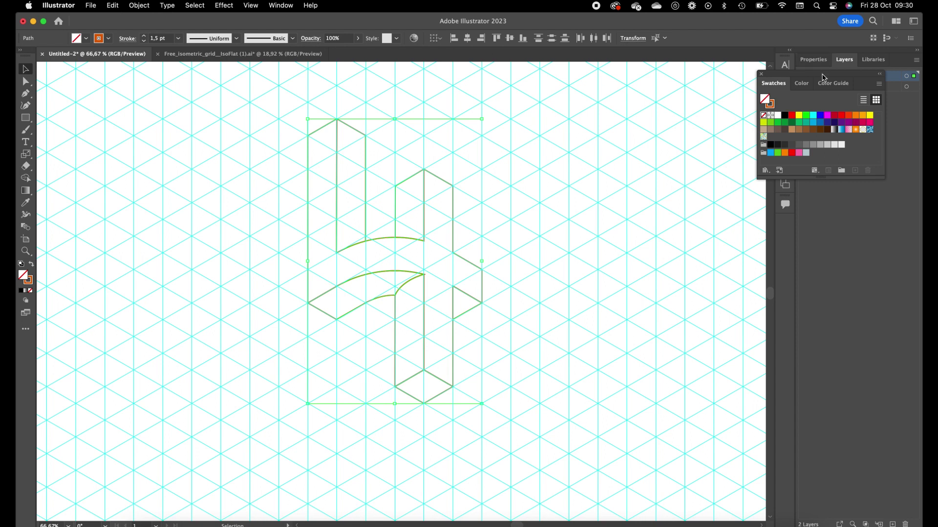
left_click_drag(823, 77, 676, 109)
- Fill the 4's main front faces with black, then view the Instagram reference post
left_click(377, 143)
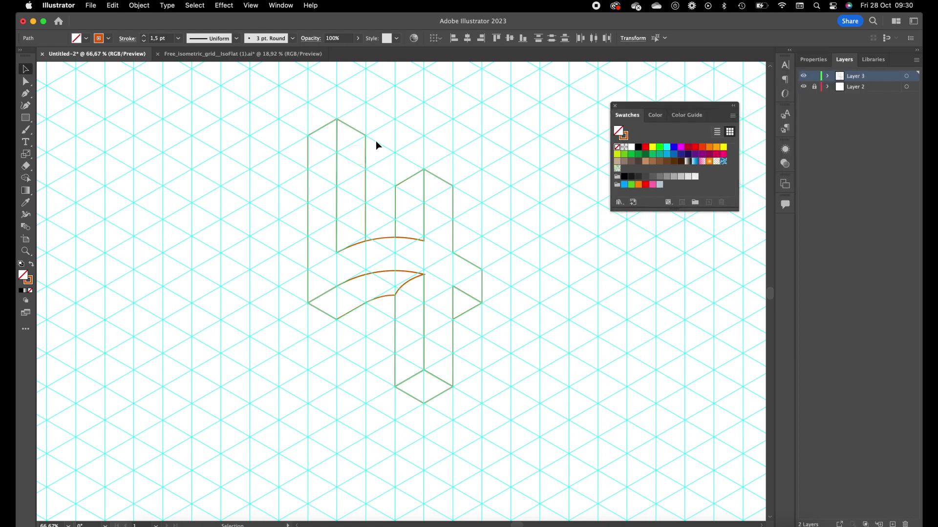
left_click(325, 128)
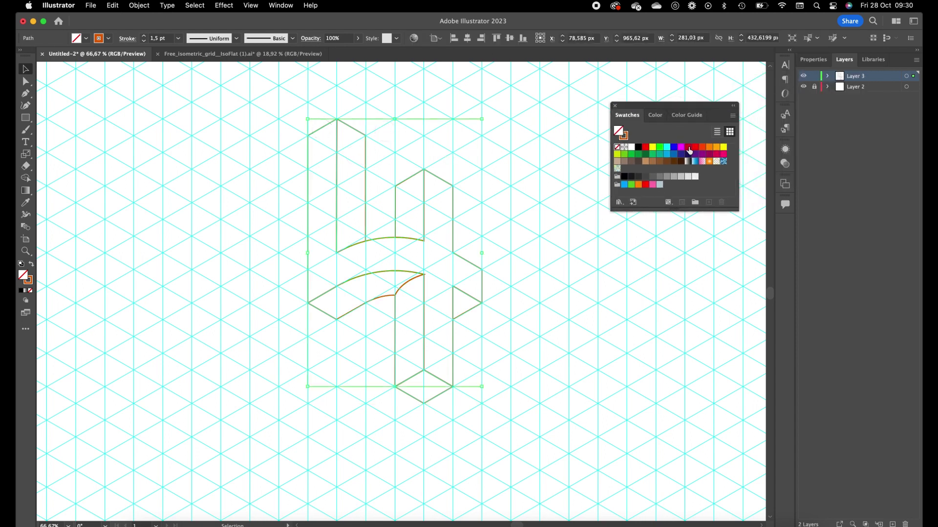
left_click(638, 147)
key("super+Tab")
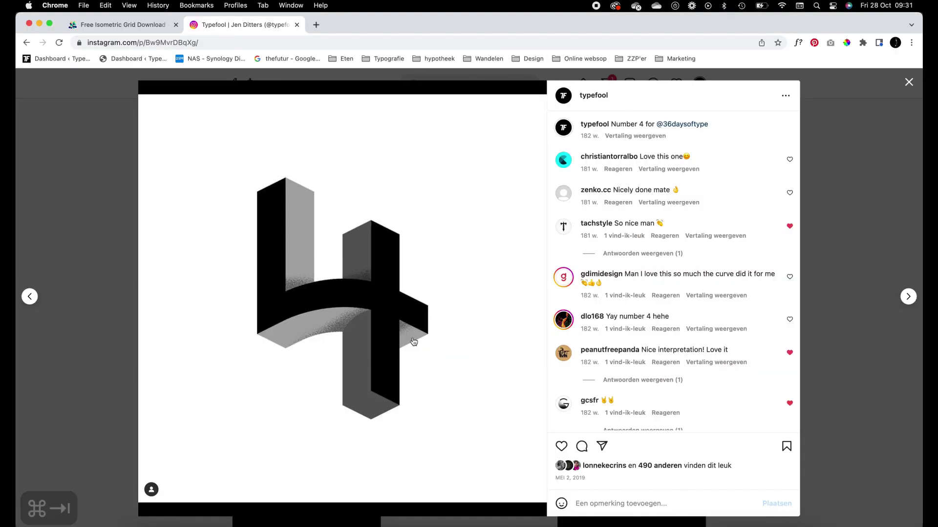
- Fill the remaining unfilled faces of the 4 with light gray
key("super+Tab")
left_click(415, 400)
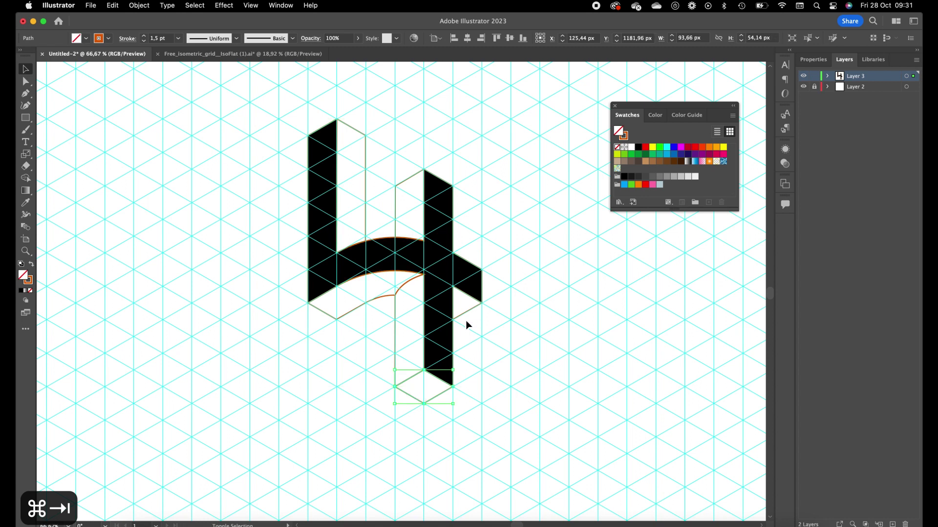
left_click(464, 314)
left_click(349, 313)
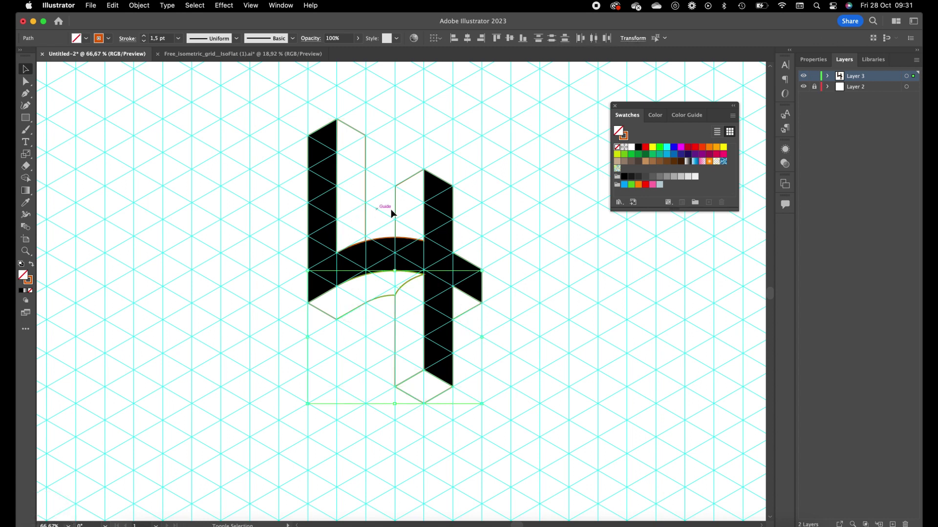
key("super+Tab")
key("super+Tab")
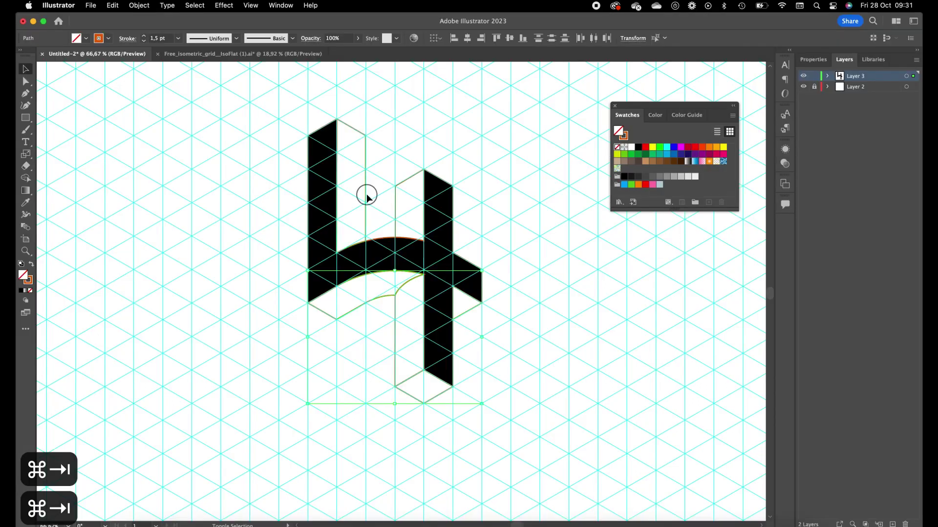
left_click(674, 176)
left_click(495, 210)
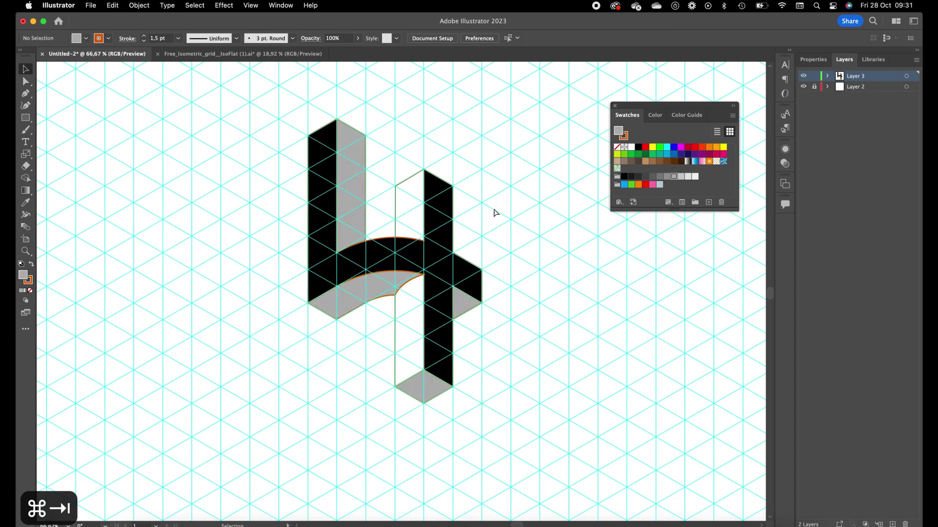
- Fill the right stem's front face with dark gray
key("super+Tab")
key("super+Tab")
left_click(398, 301)
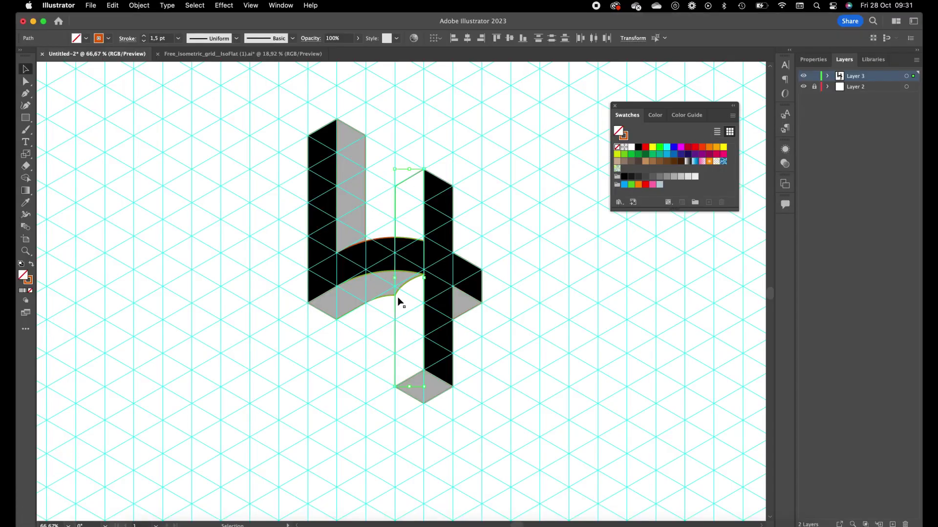
left_click(645, 177)
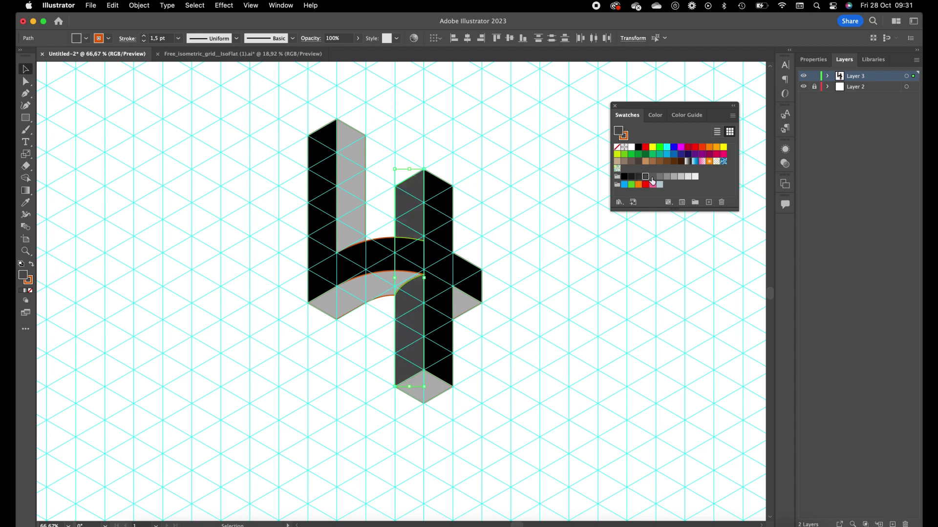
left_click(518, 180)
- Set the stroke of every shape in the letter to None
left_click_drag(205, 107, 645, 471)
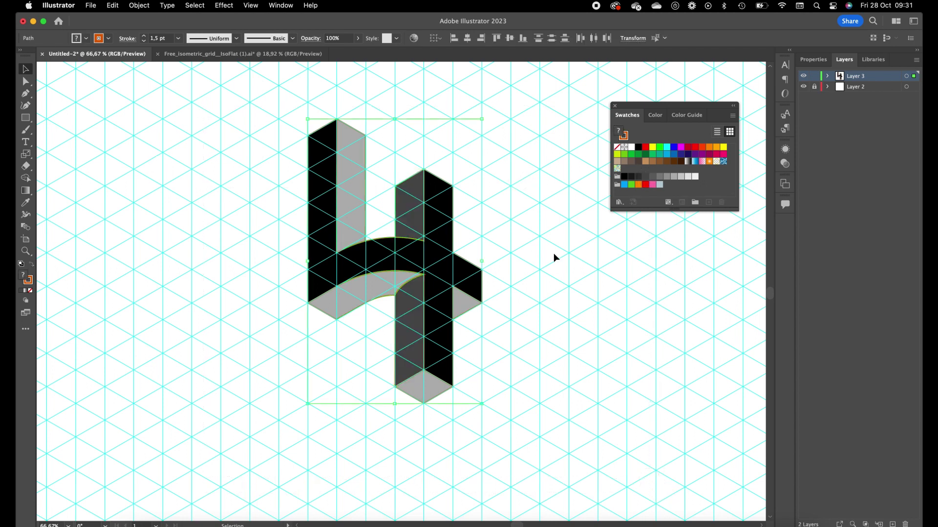
left_click(29, 285)
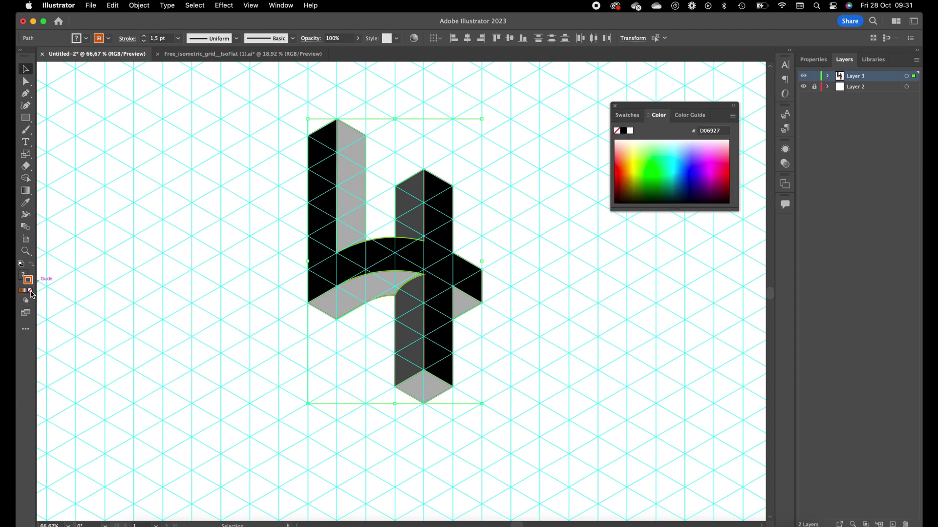
left_click(30, 292)
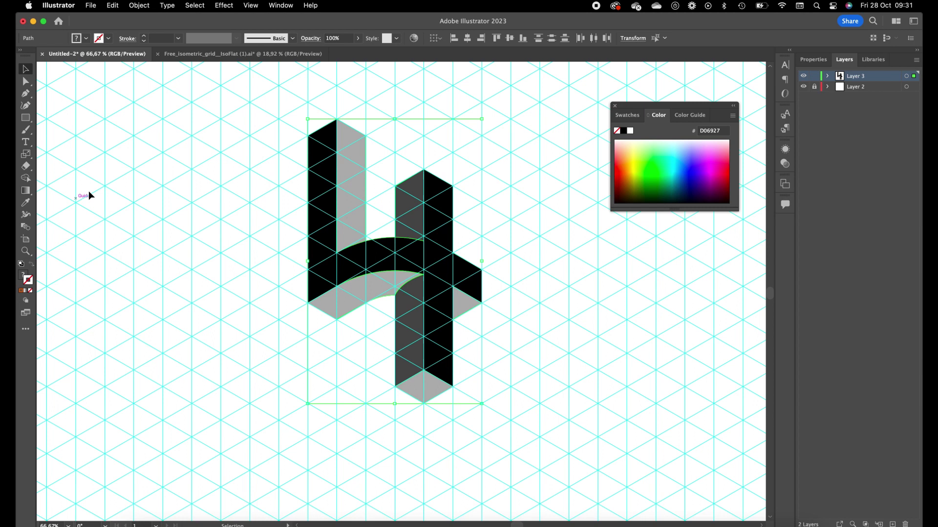
- Hide the isometric grid layer and nudge the whole 4 slightly down and left
left_click(205, 103)
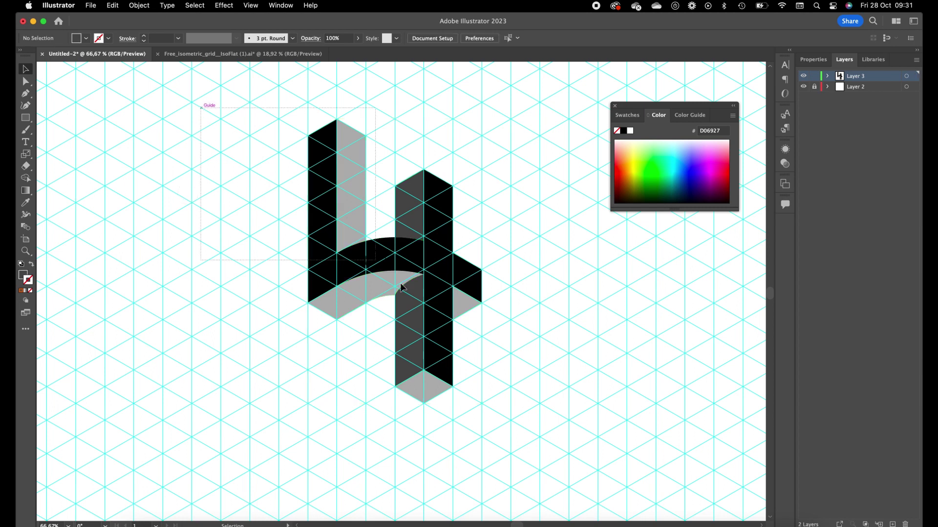
left_click(803, 88)
left_click_drag(532, 191, 361, 324)
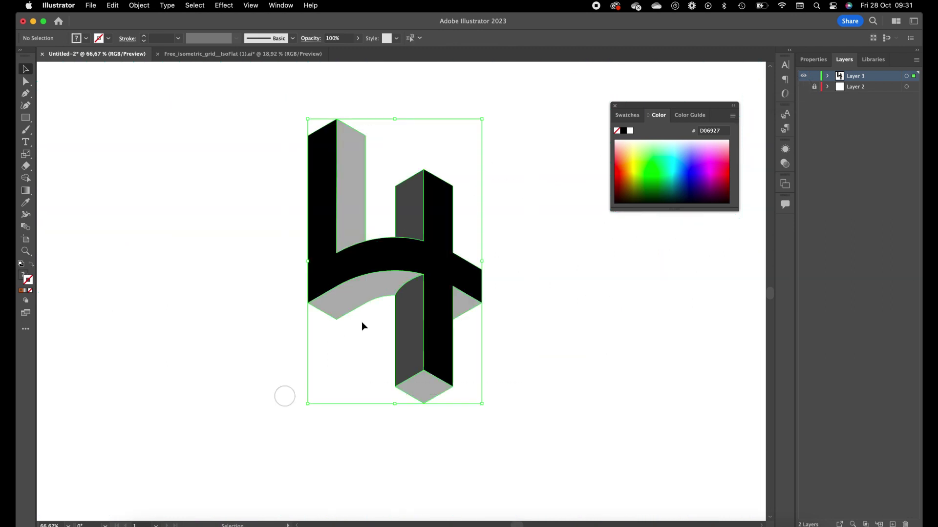
left_click_drag(433, 289, 418, 322)
left_click(576, 303)
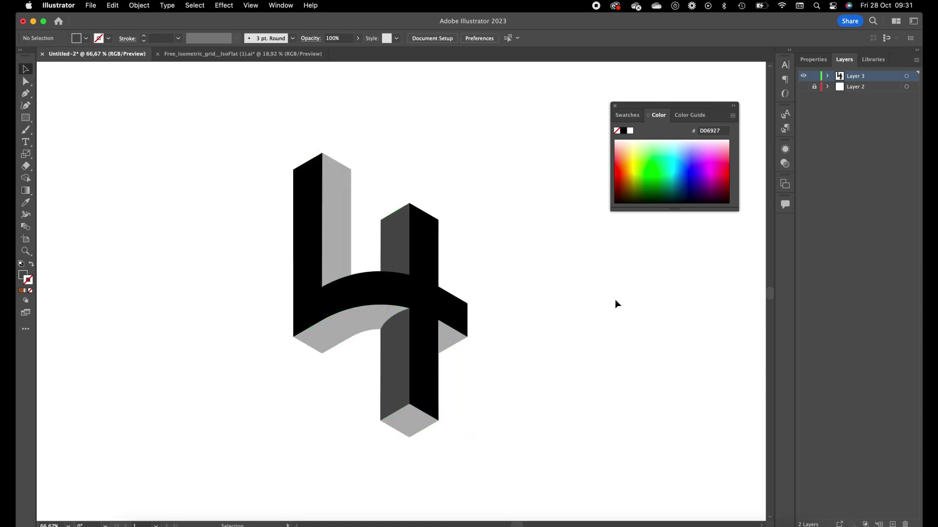
- Compare the artwork against the Instagram reference post, ending on the reference
key("super+Tab")
key("super+Tab")
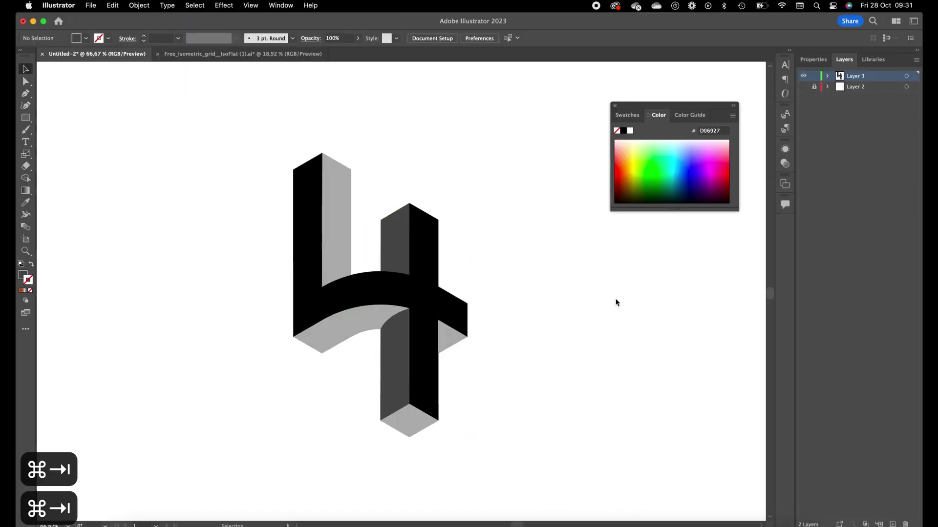
key("super+Tab")
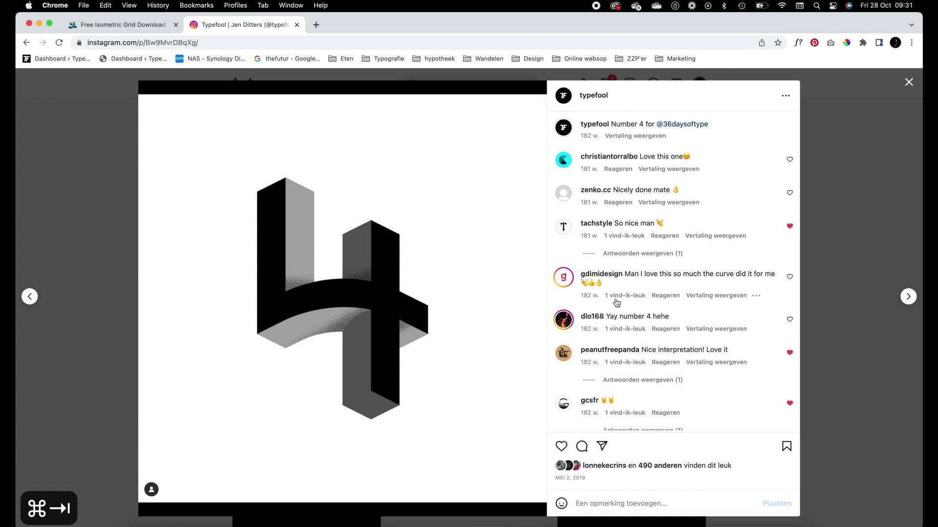
key("super+Tab")
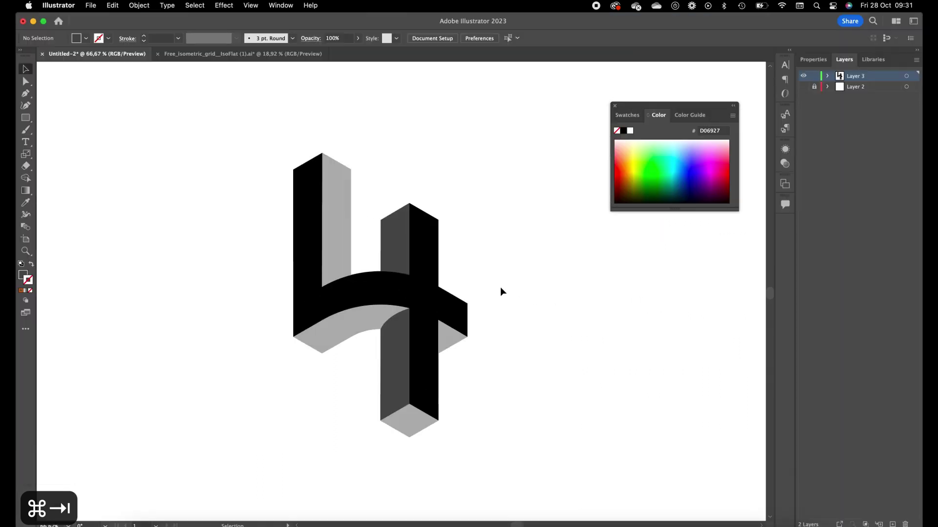
key("super+Tab")
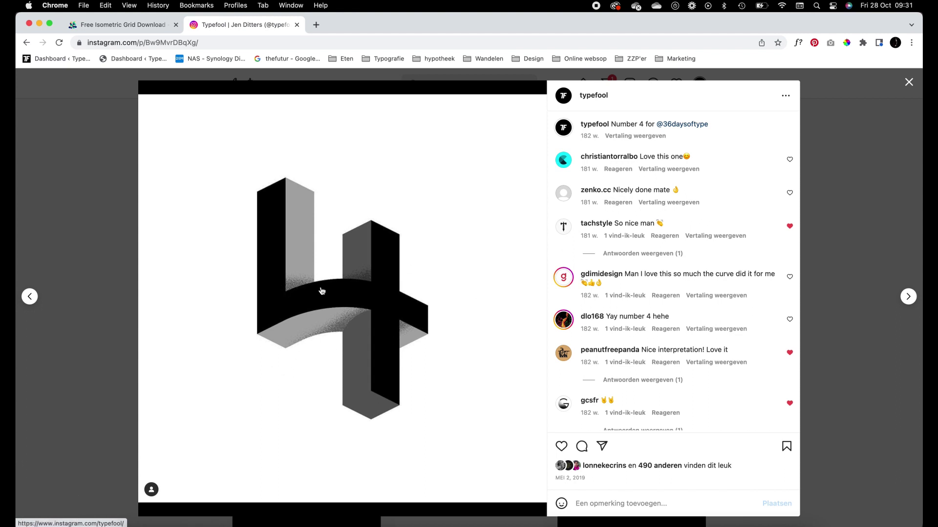
key("super+Tab")
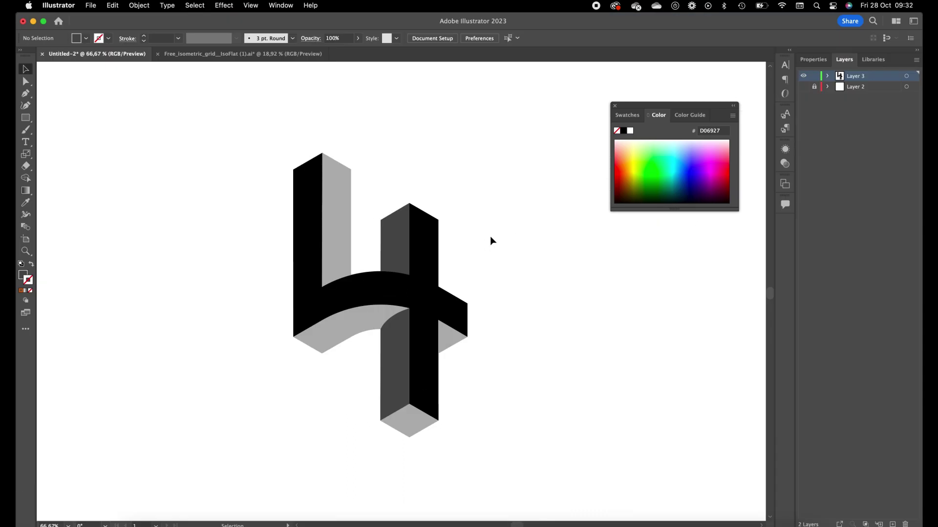
key("super+Tab")
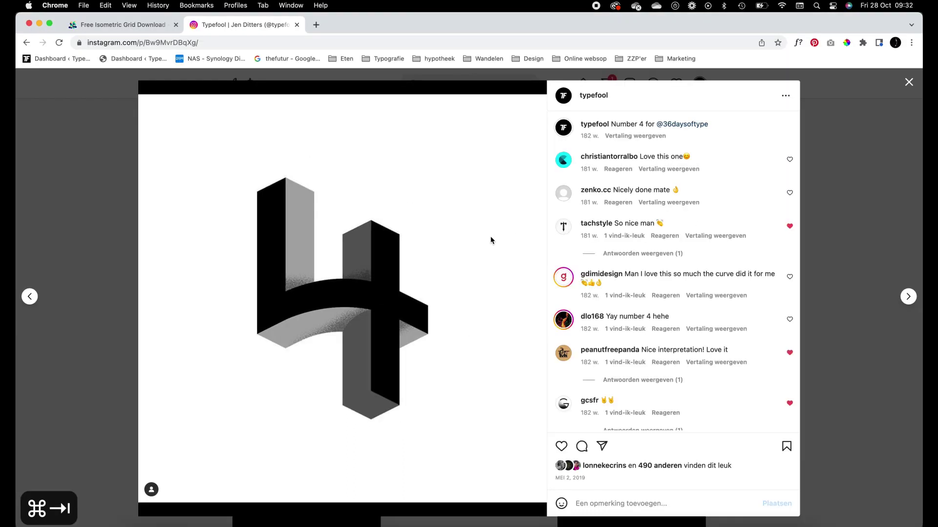
- Close the number 4 post and scroll the profile grid down to the J, i and H row
left_click(908, 82)
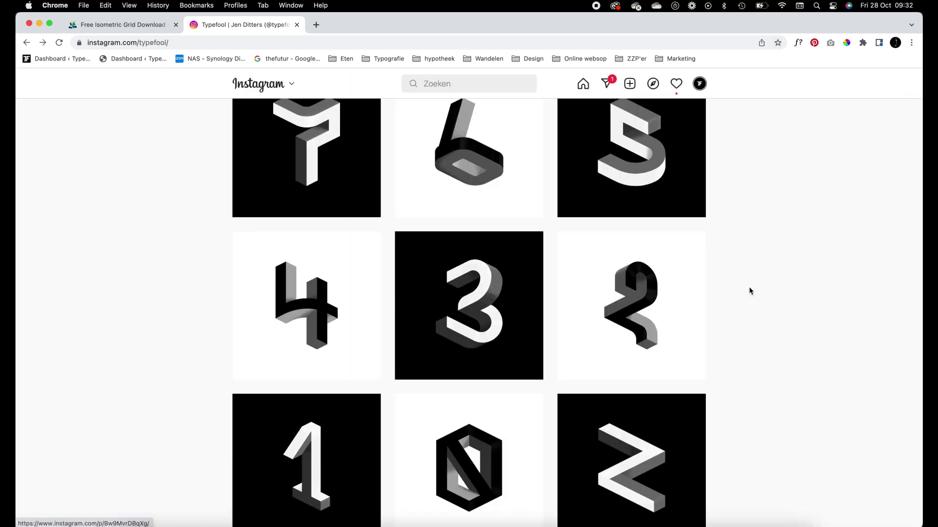
scroll(750, 288, "down", 8)
scroll(749, 289, "down", 10)
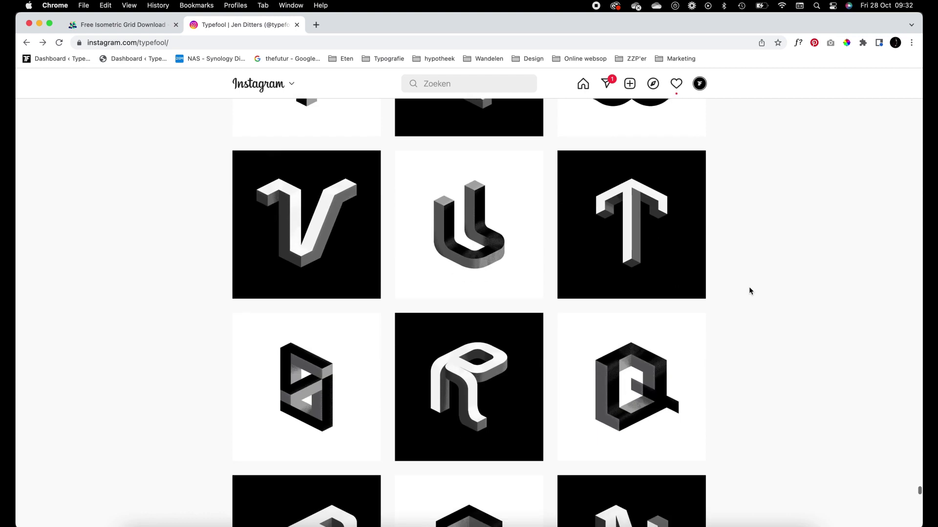
scroll(749, 288, "down", 8)
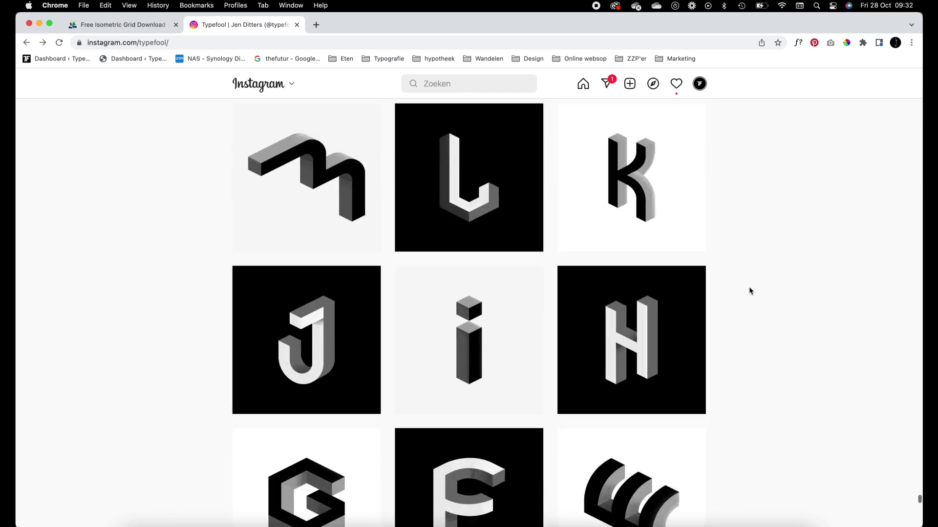